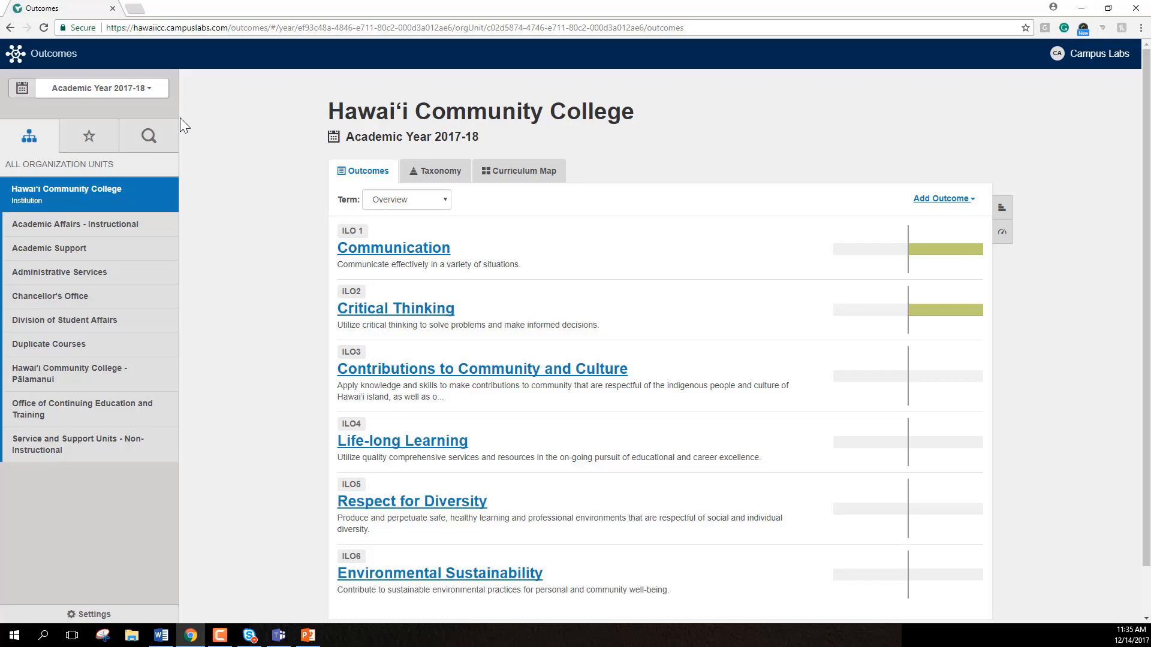
# Keep Academic Year 2017-18 and show the college's outcomes for the Fall 2017 term.
pyautogui.click(131, 93)
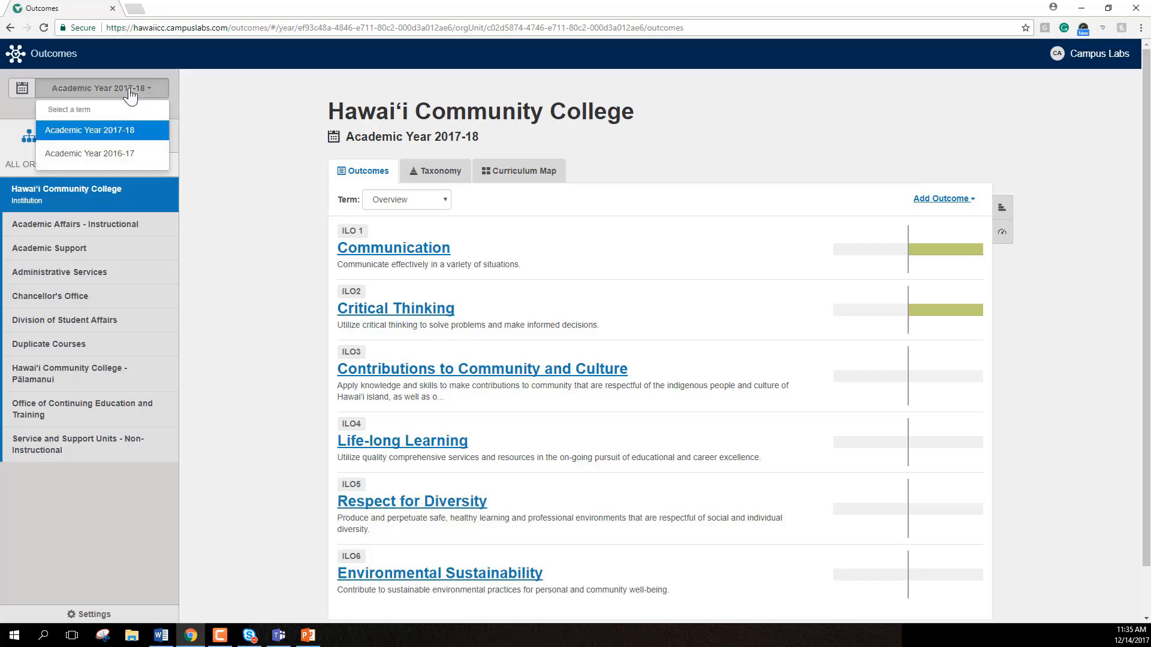
pyautogui.click(131, 93)
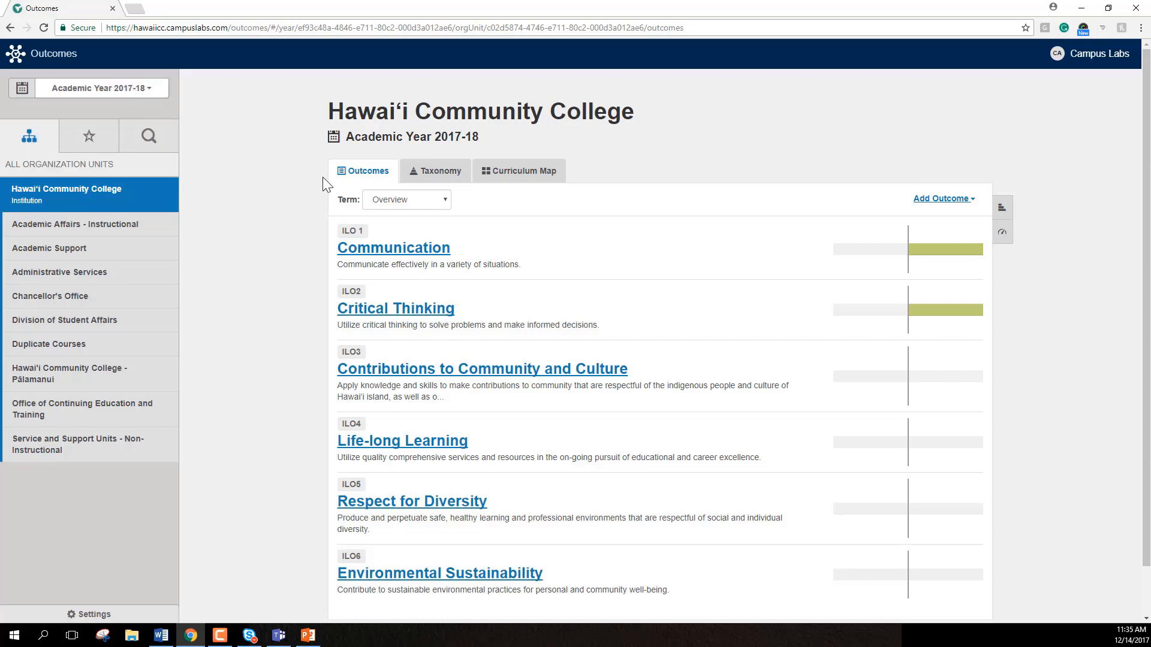
pyautogui.click(393, 207)
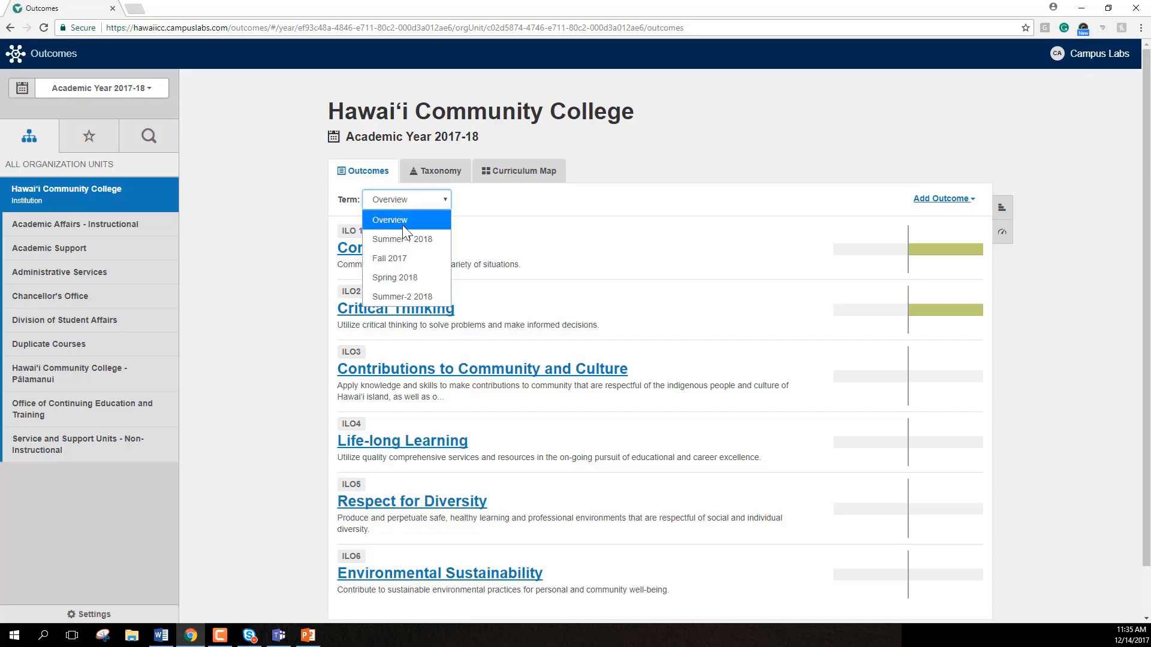
pyautogui.click(429, 260)
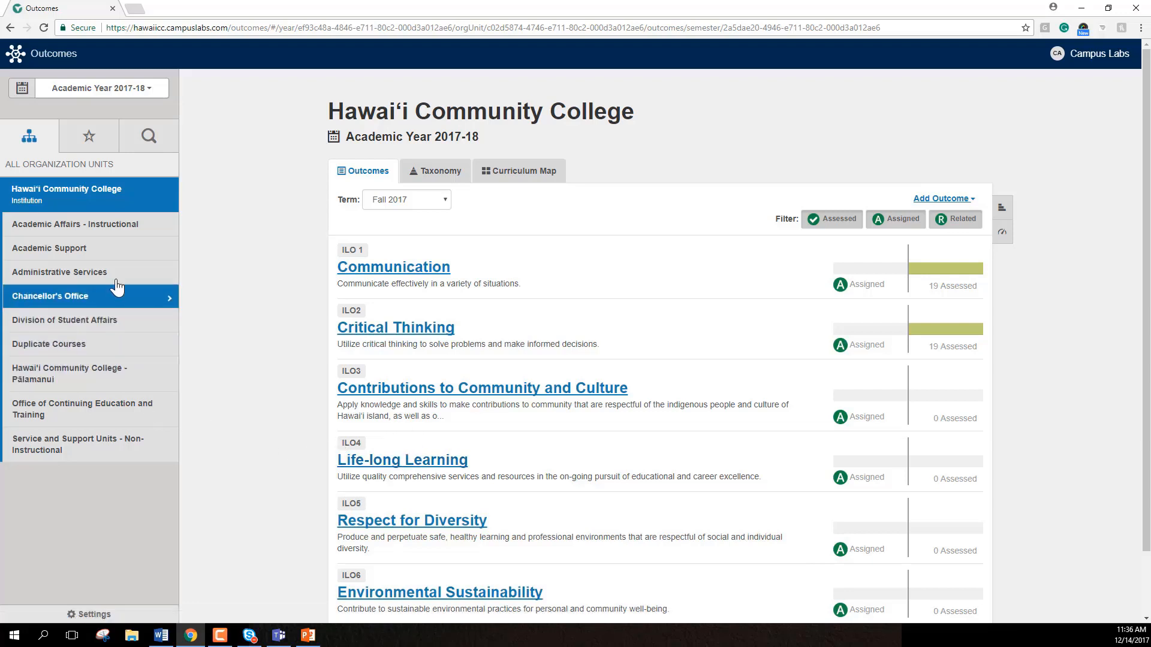
# Open course ACC 252 under Academic Affairs - Instructional, Business Education & Technology, Accounting.
pyautogui.click(102, 233)
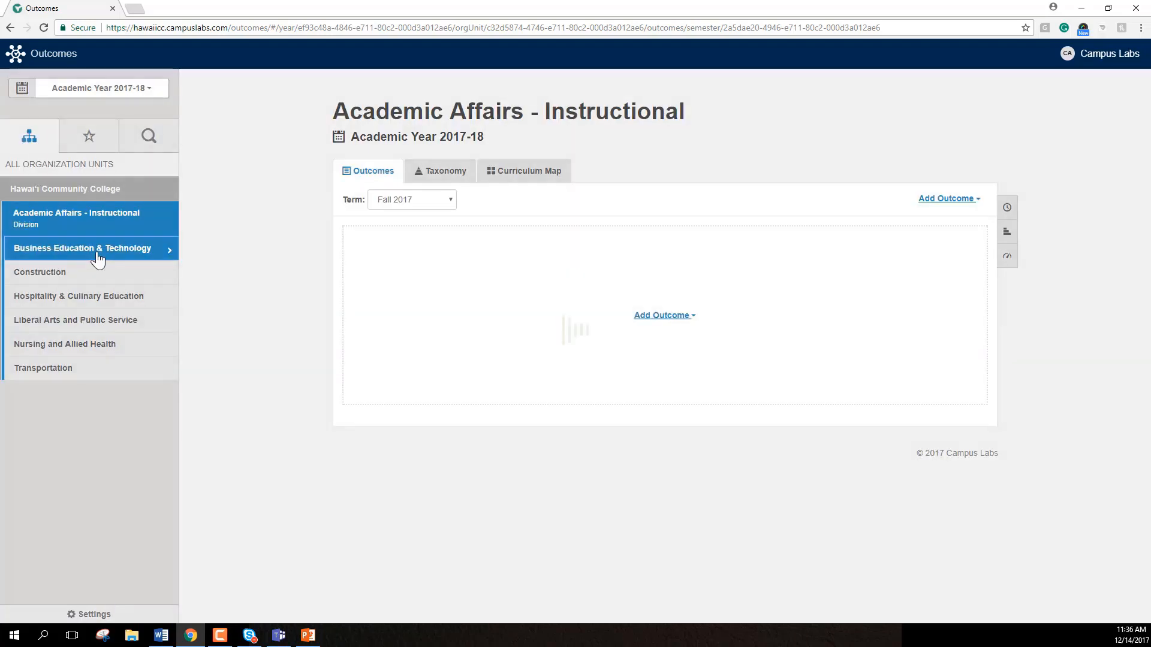
pyautogui.click(98, 257)
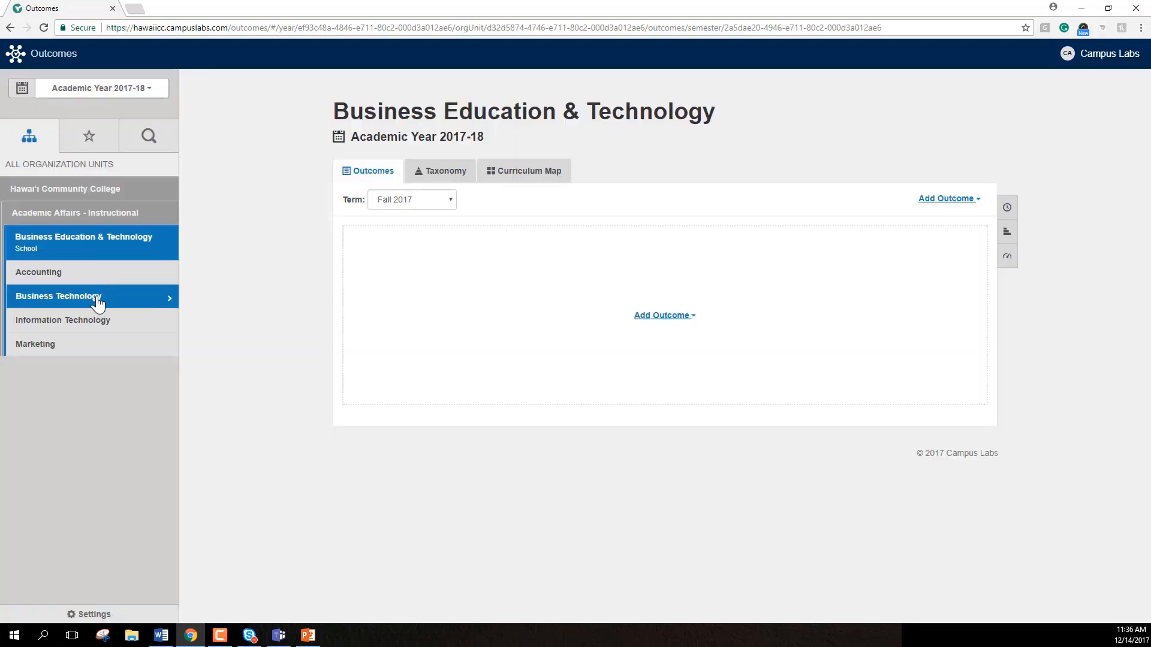
pyautogui.click(95, 277)
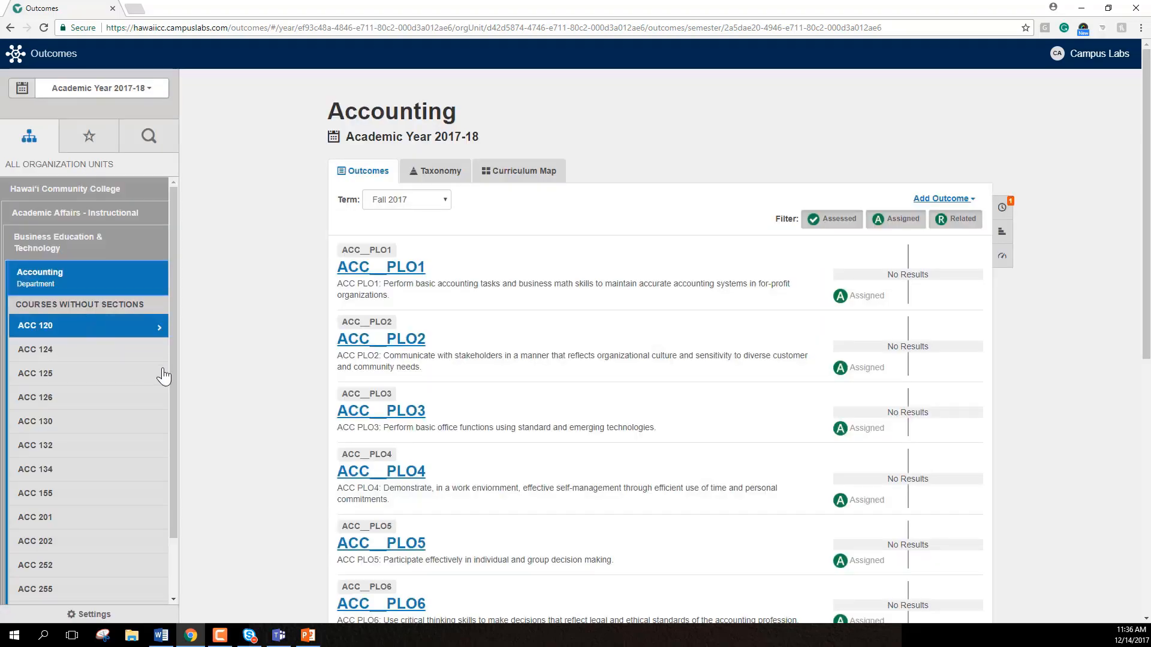
pyautogui.click(113, 573)
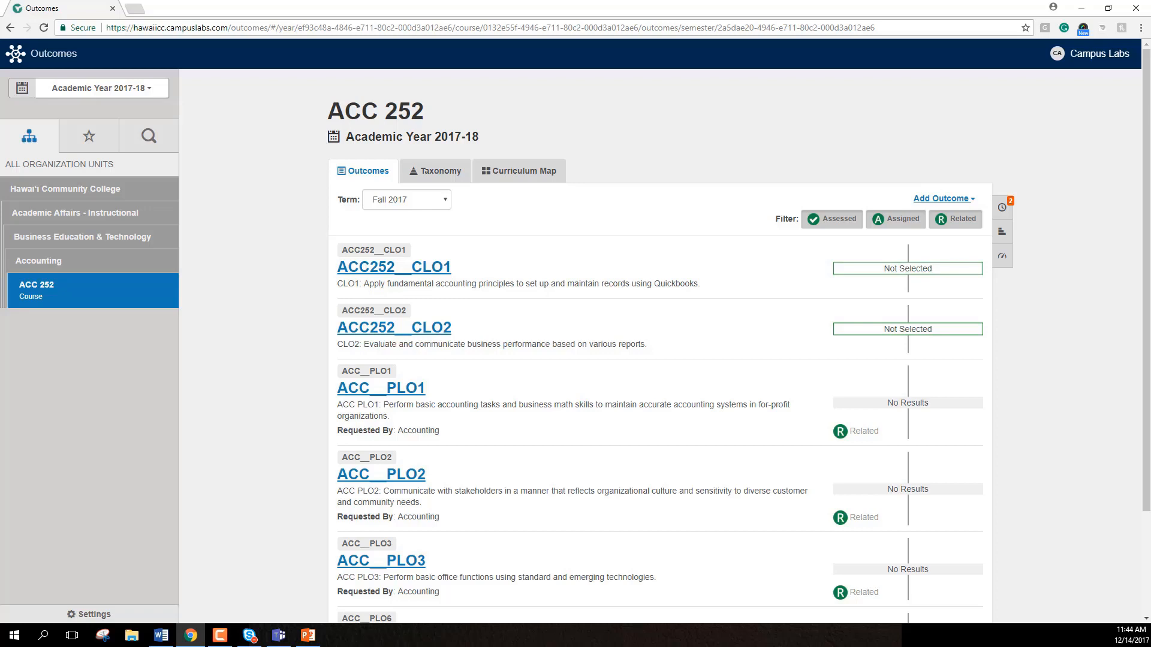
# Start an assessment plan for outcome ACC252__CLO2 with the short description "Initial: Final Exam".
pyautogui.click(418, 330)
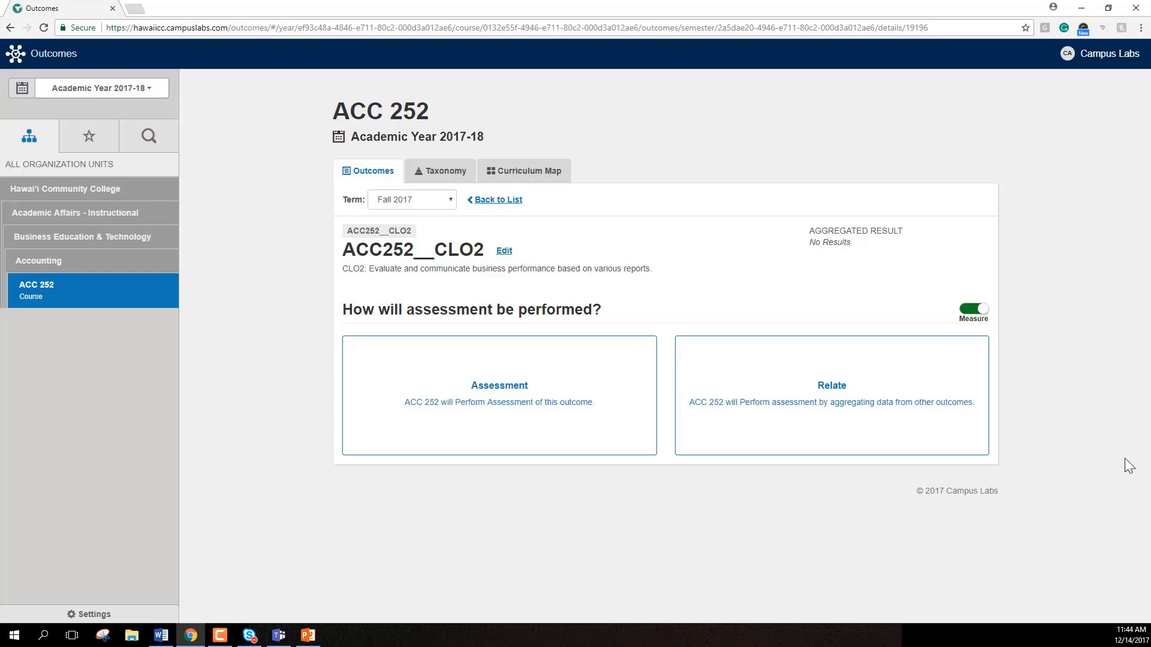
pyautogui.click(408, 440)
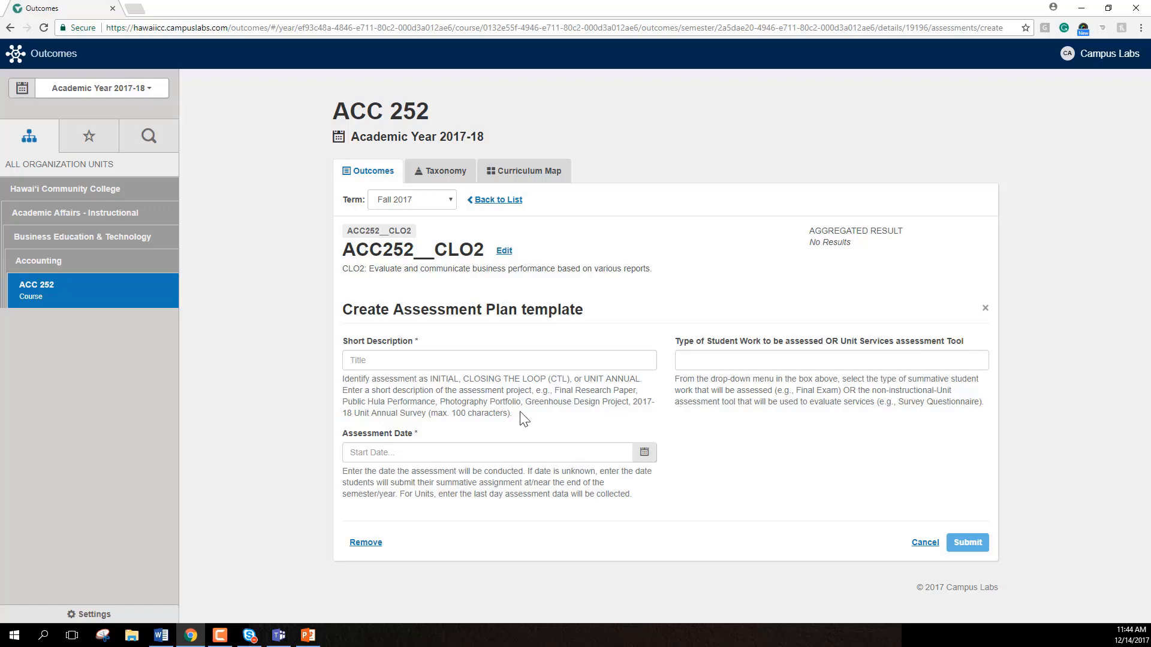
pyautogui.click(470, 364)
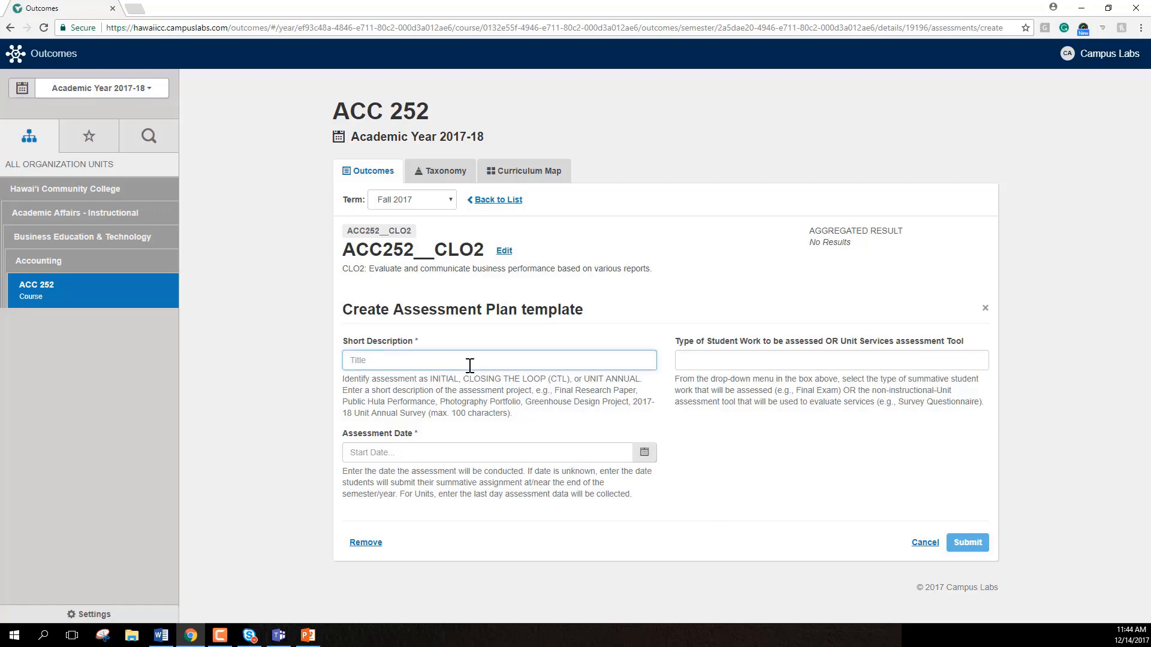
pyautogui.write('Initial: Final Exam')
# Set the student work type to Final Exam and the assessment date to 12/15/17, and submit the plan.
pyautogui.click(743, 361)
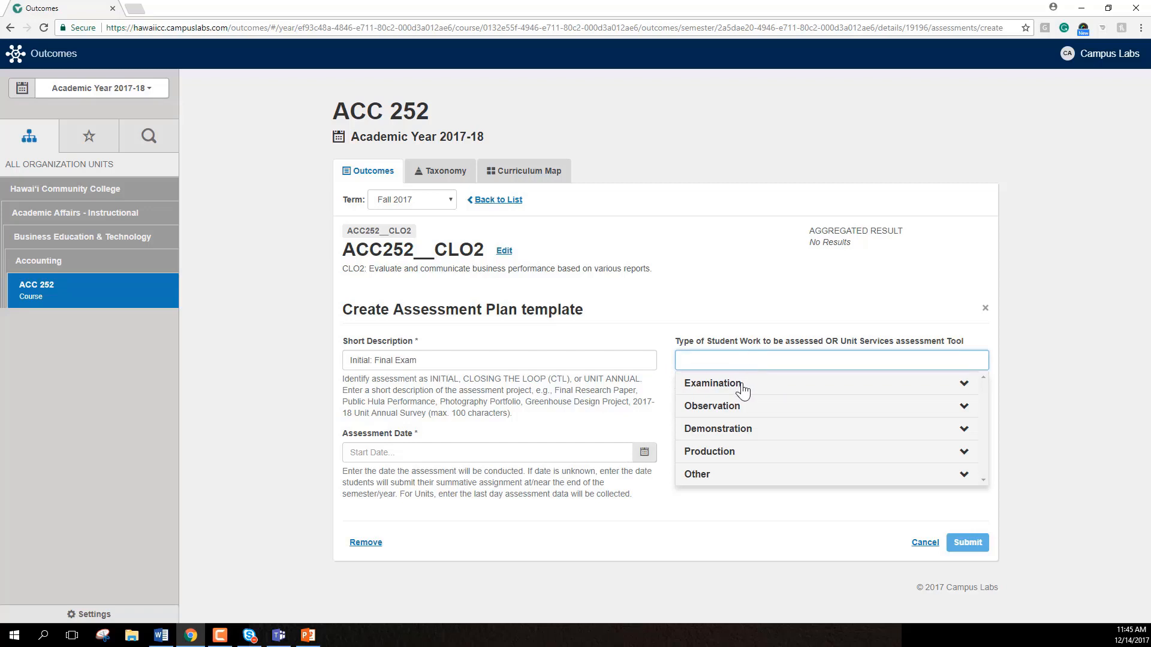
pyautogui.click(740, 387)
pyautogui.click(732, 504)
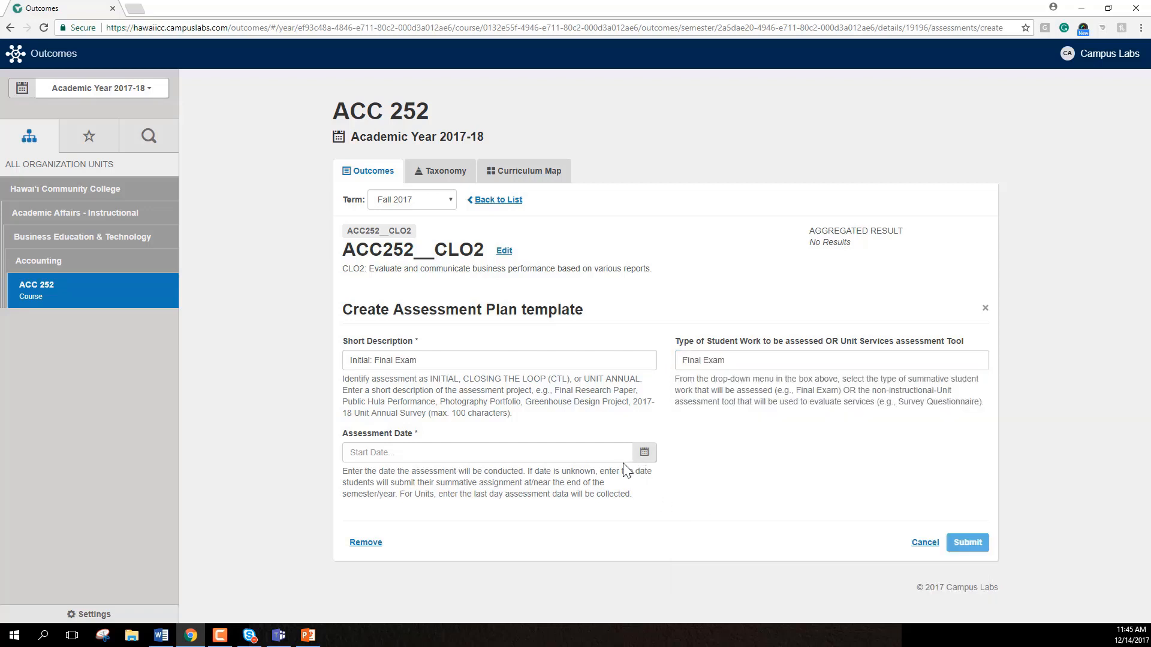
pyautogui.click(646, 453)
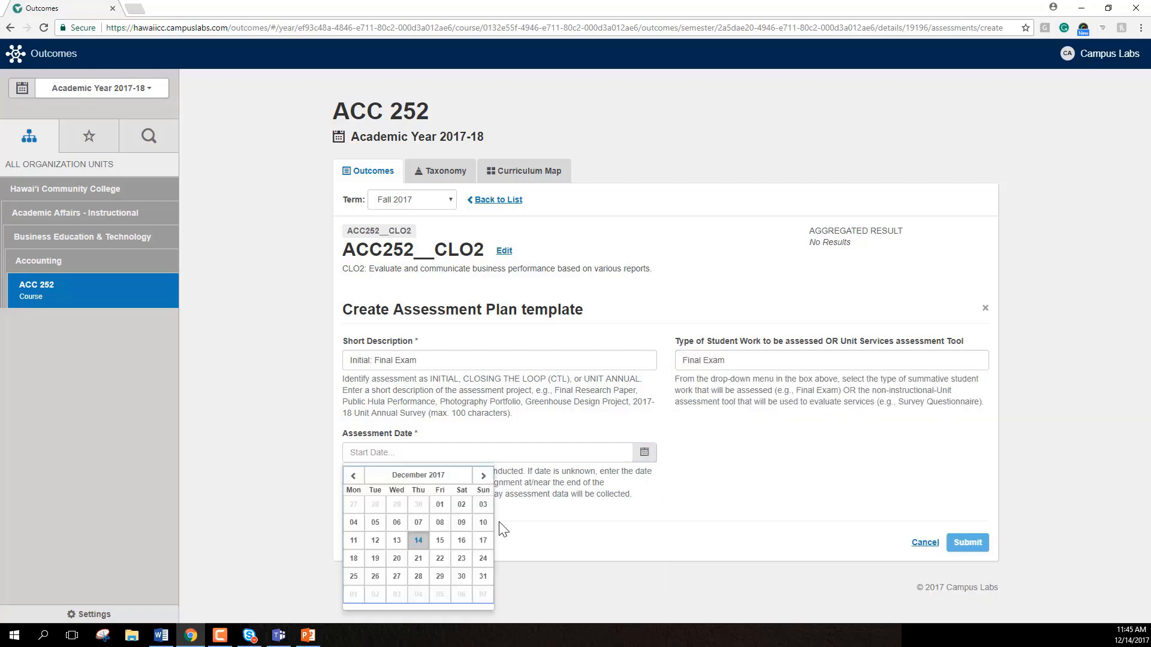
pyautogui.click(440, 540)
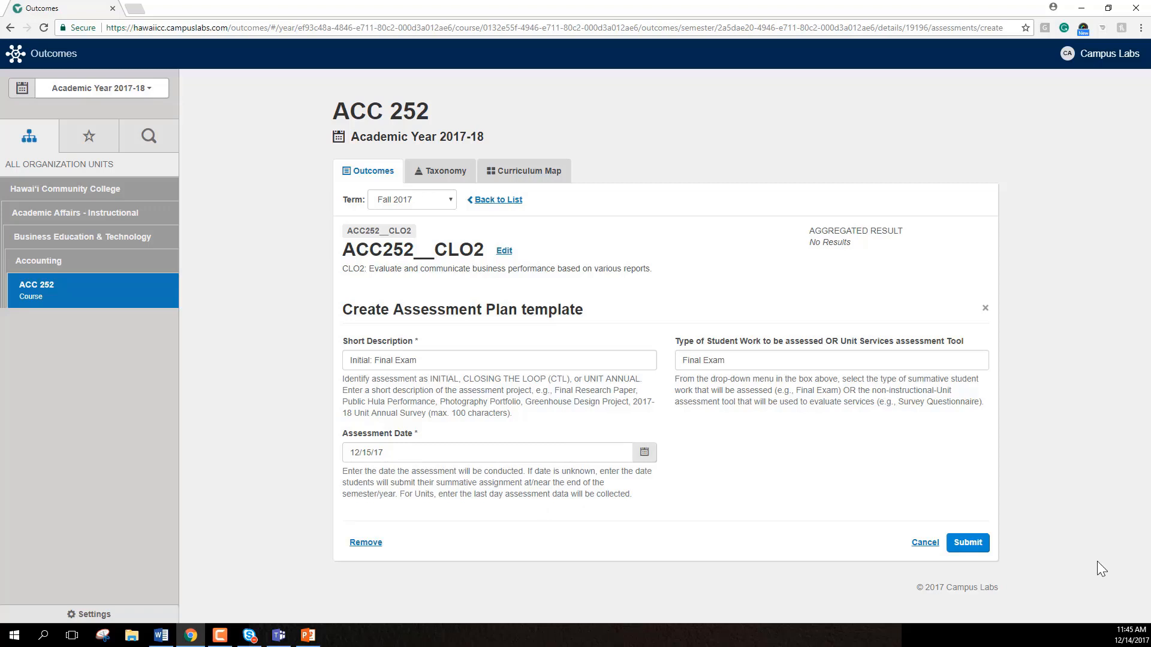
pyautogui.click(979, 543)
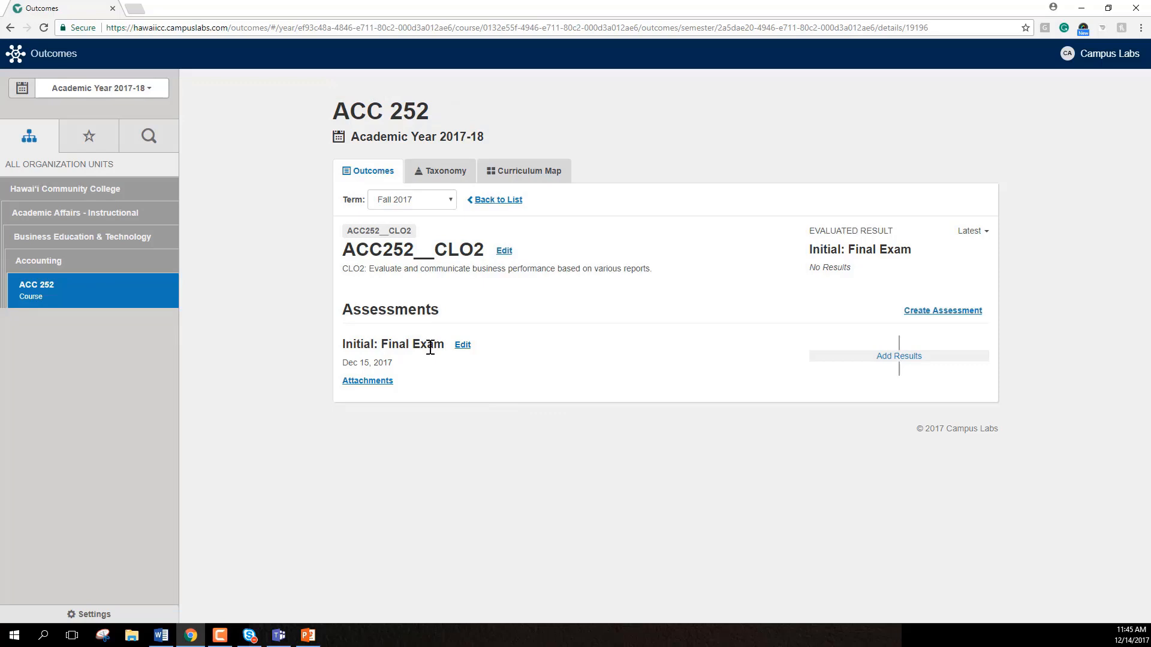
# Attach "Rubrics- Implementation Training Part 1.docx" from the OneDrive Documents folder to the Initial: Final Exam assessment with the comment "Final Exam".
pyautogui.click(367, 381)
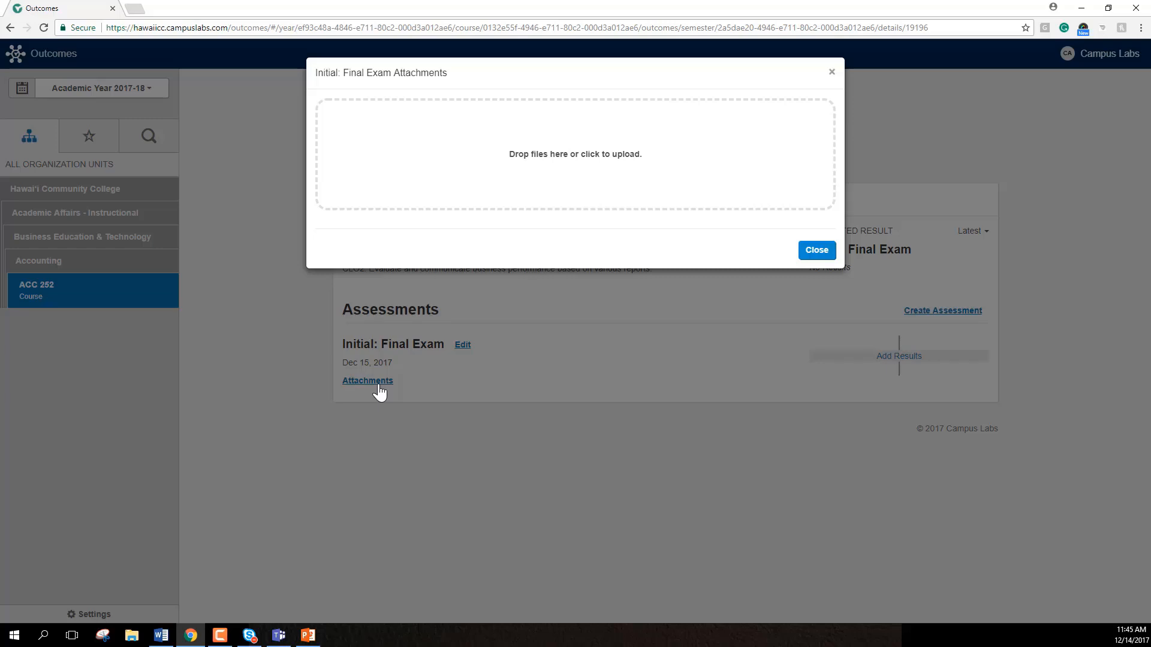
pyautogui.click(570, 162)
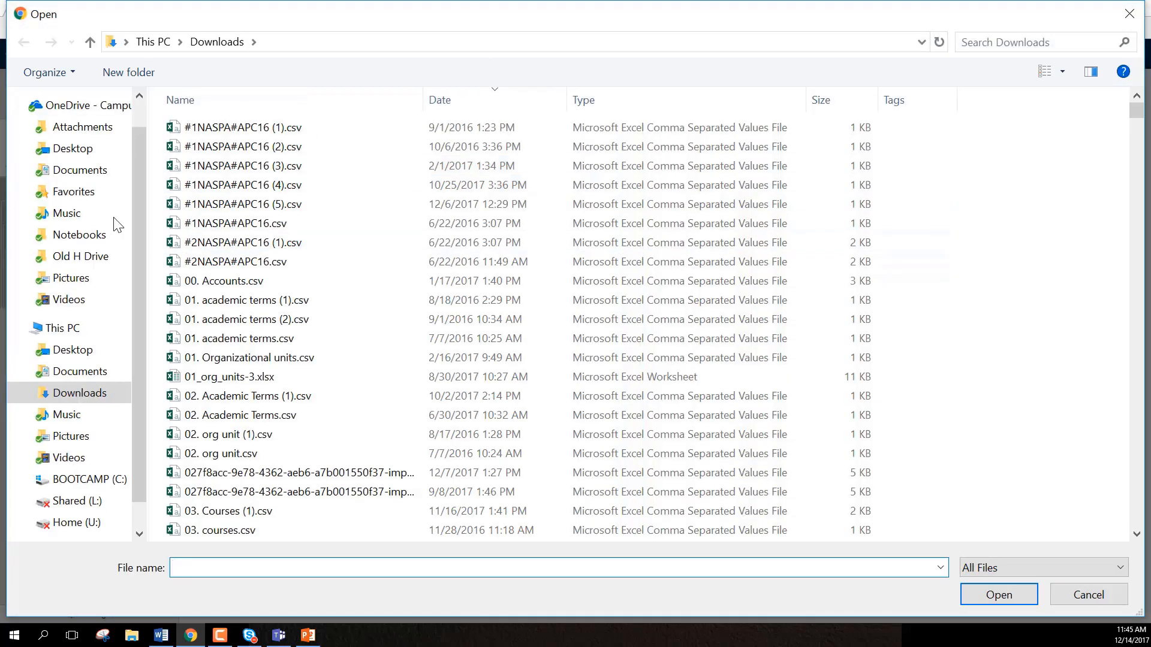
pyautogui.click(92, 173)
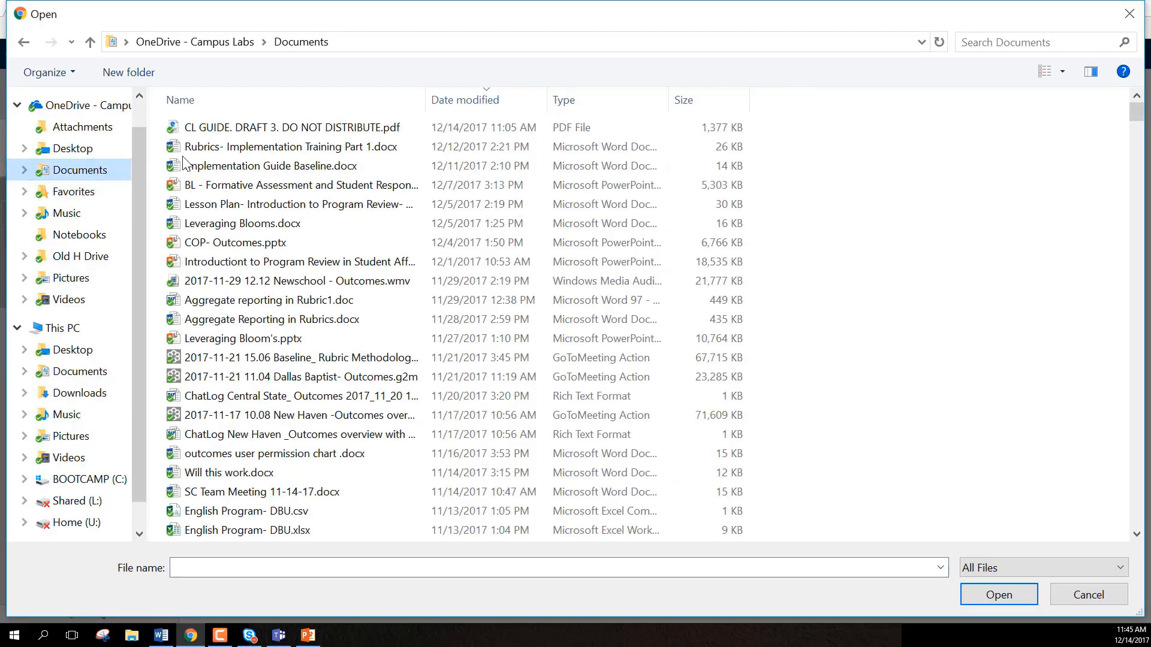
pyautogui.click(227, 147)
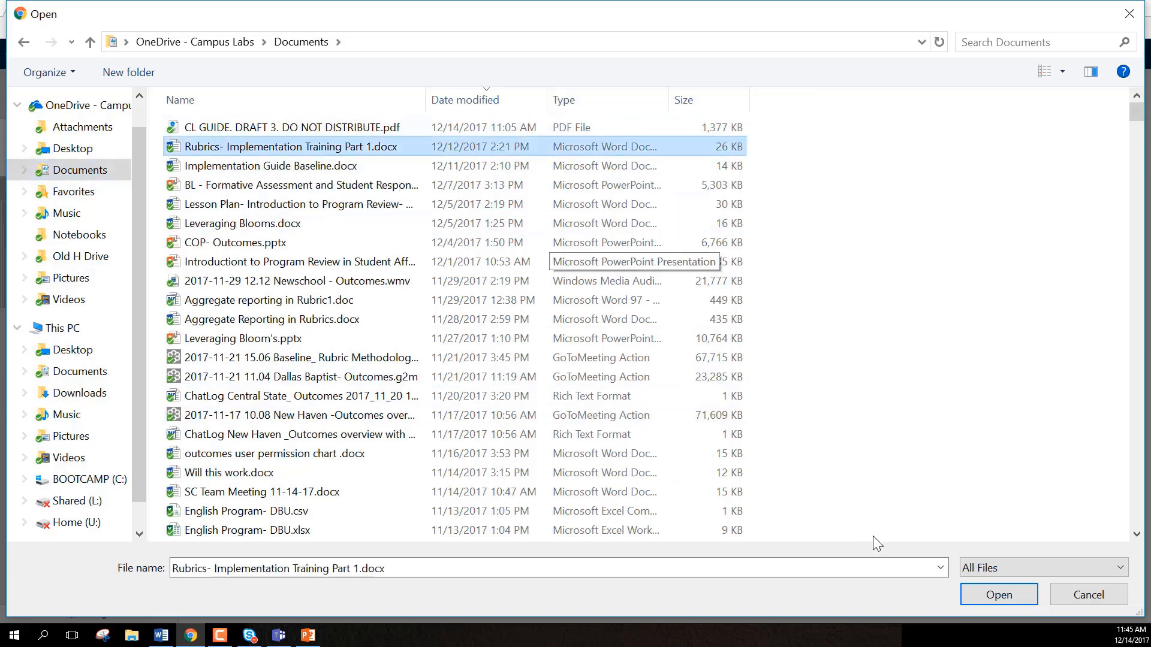
pyautogui.click(986, 595)
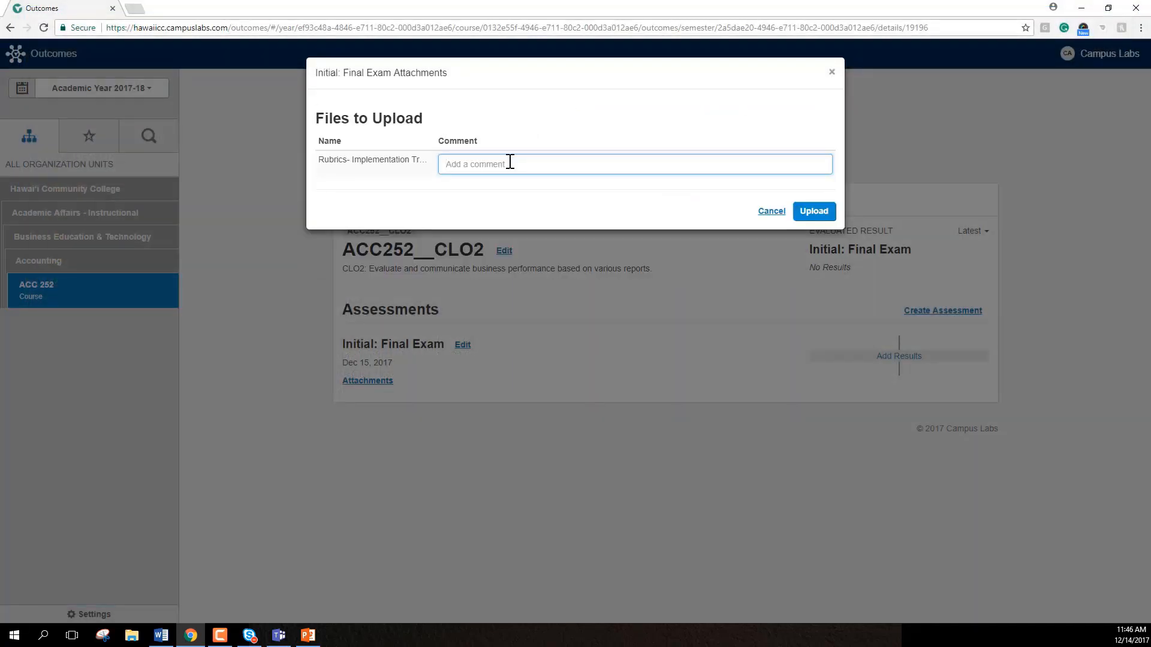
pyautogui.write('Final Exam')
pyautogui.click(823, 215)
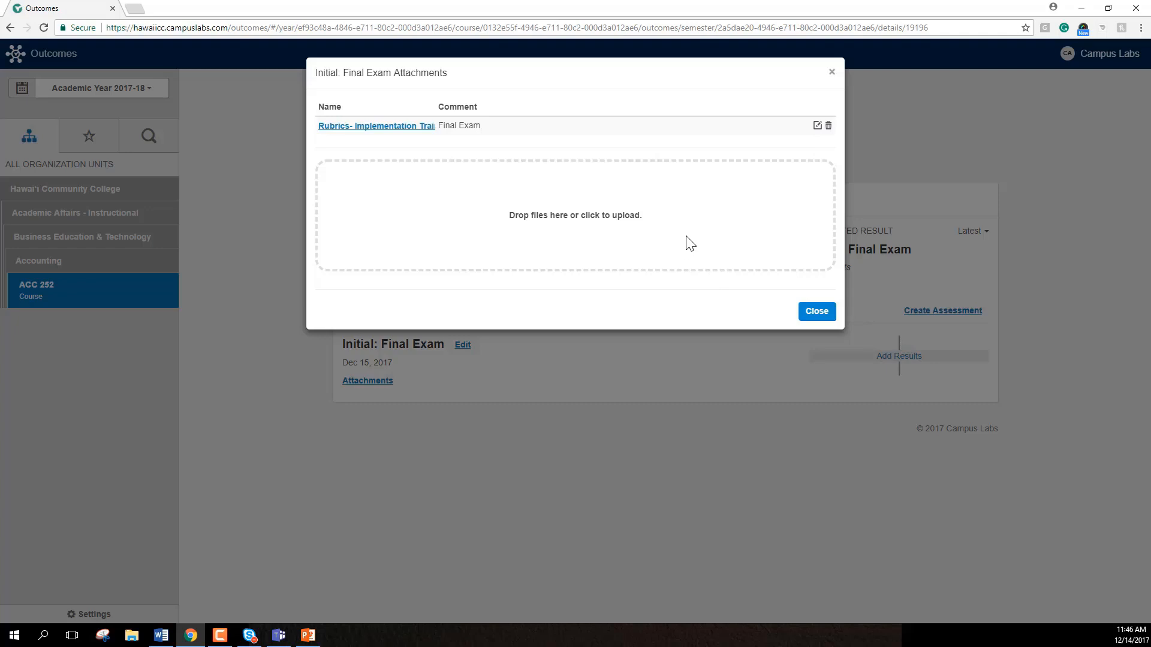
pyautogui.click(810, 317)
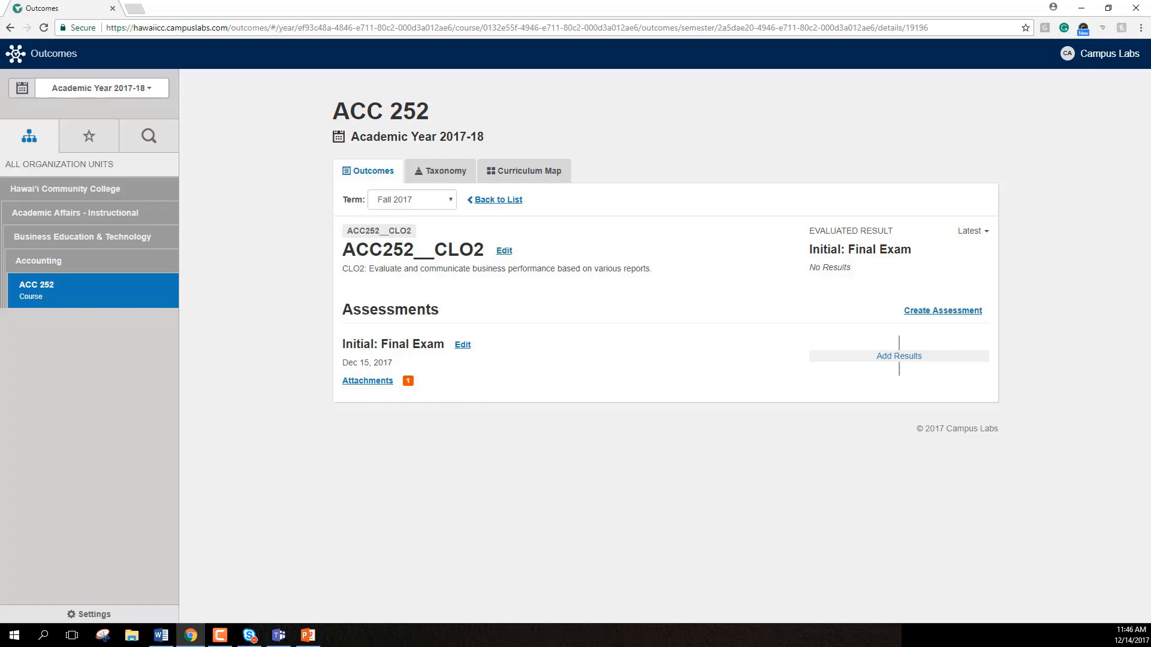
# Add results to the assessment with thresholds of 60% for Partially Met, 75% for Met and 90% for Exceeded.
pyautogui.click(921, 358)
pyautogui.scroll(-1, 773, 321)
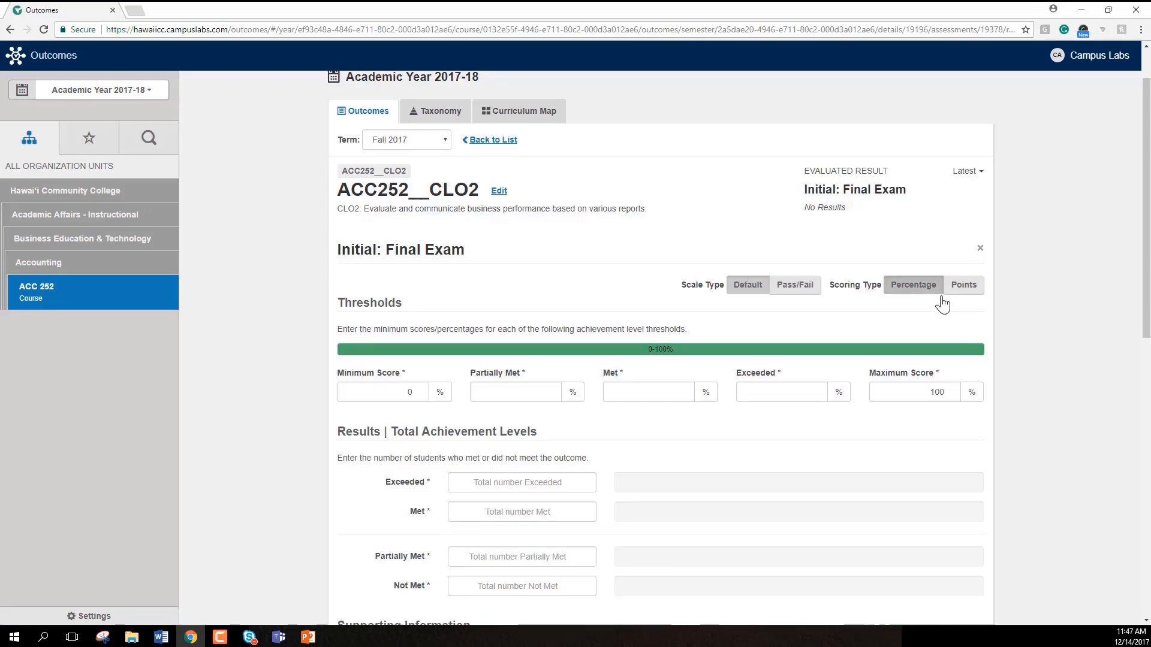
pyautogui.scroll(-2, 938, 303)
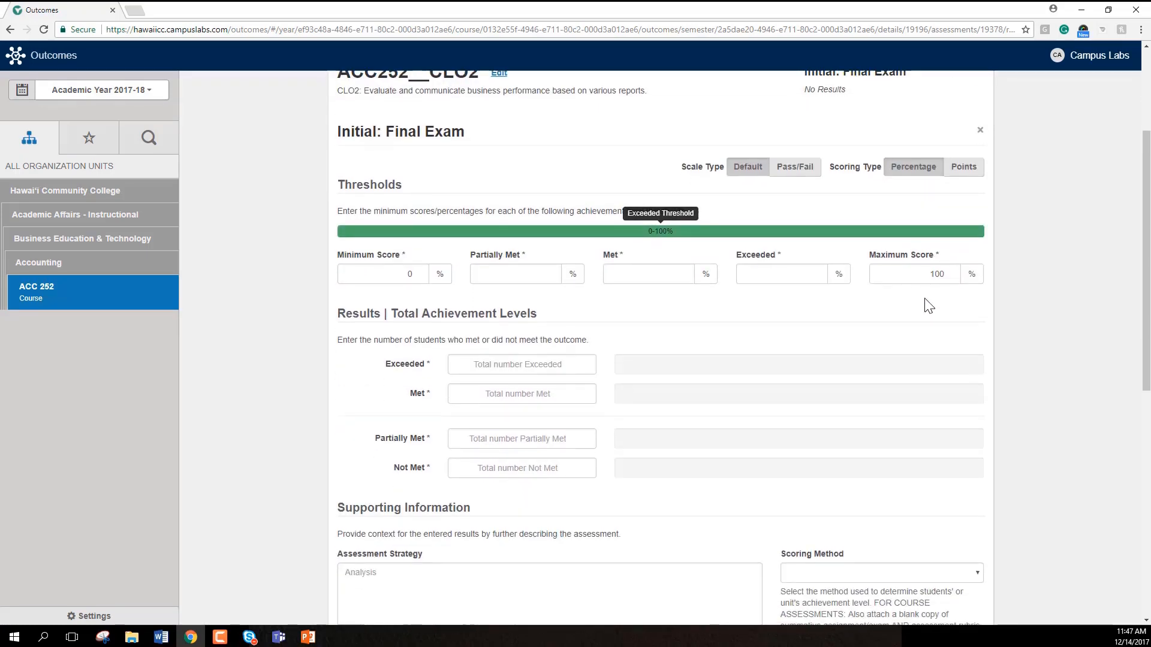
pyautogui.click(509, 280)
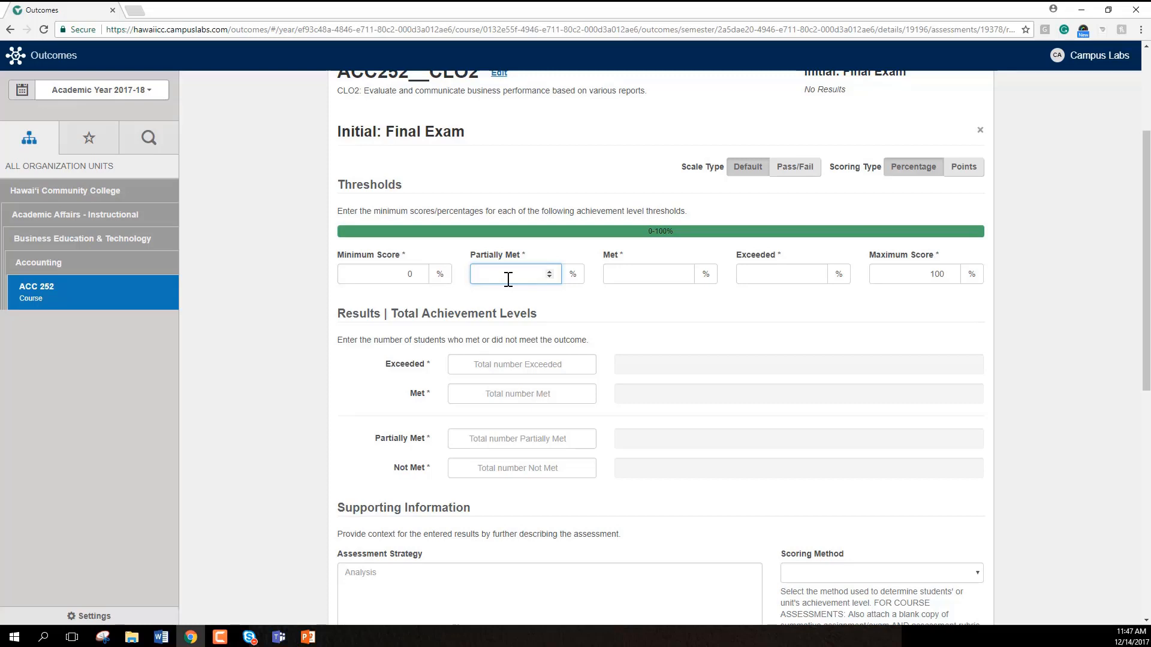
pyautogui.write('60')
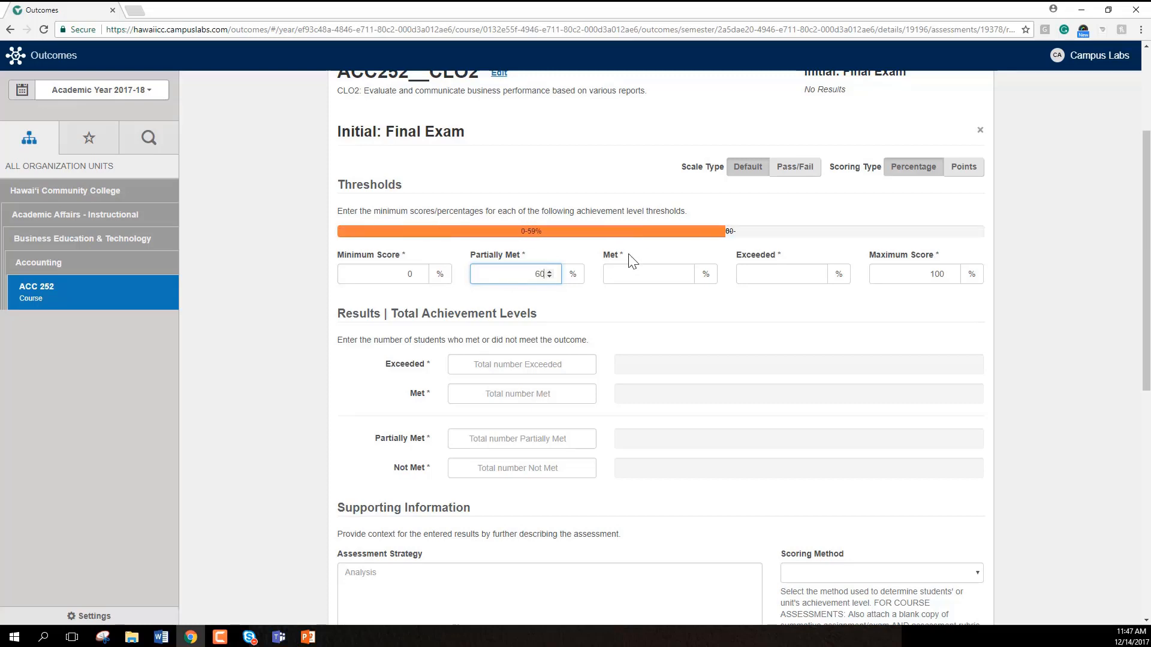
pyautogui.click(651, 272)
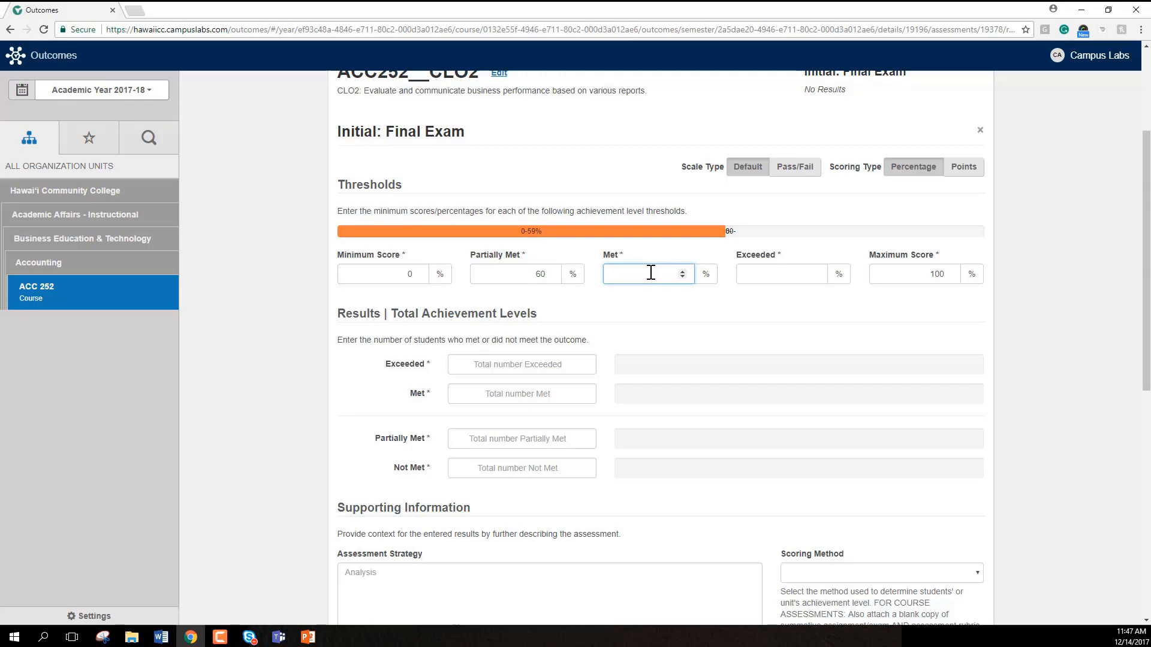
pyautogui.write('75')
pyautogui.click(777, 277)
pyautogui.write('90')
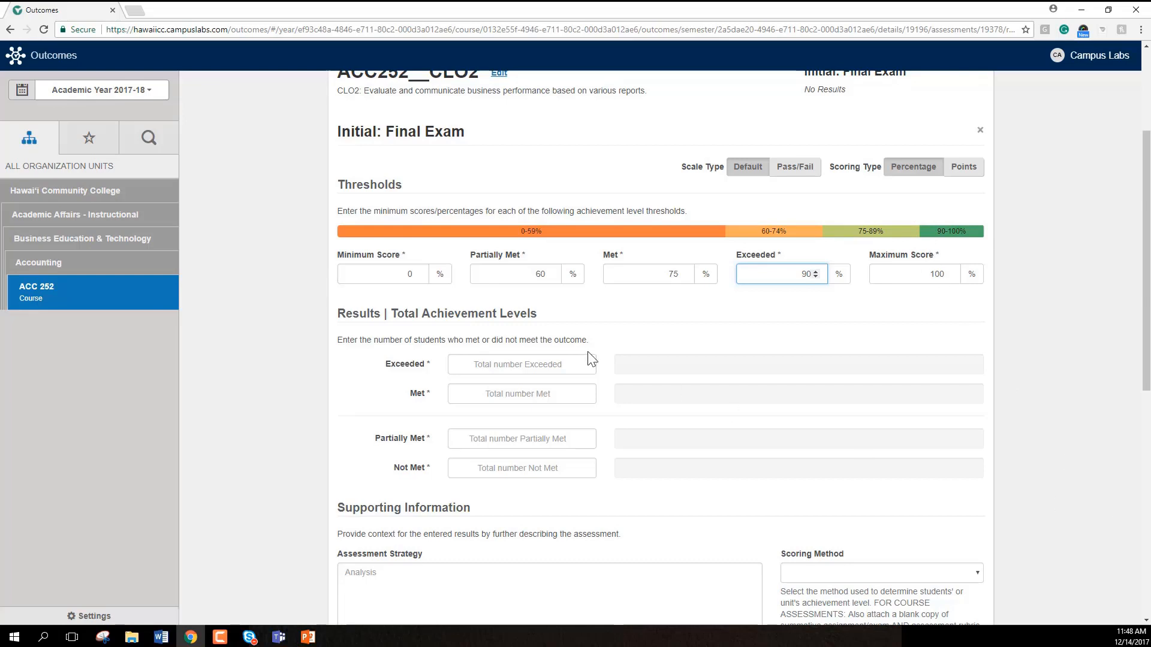
# Enter the student totals for the achievement levels: 5 Exceeded, 14 Met, 2 Partially Met and 5 Not Met.
pyautogui.click(524, 362)
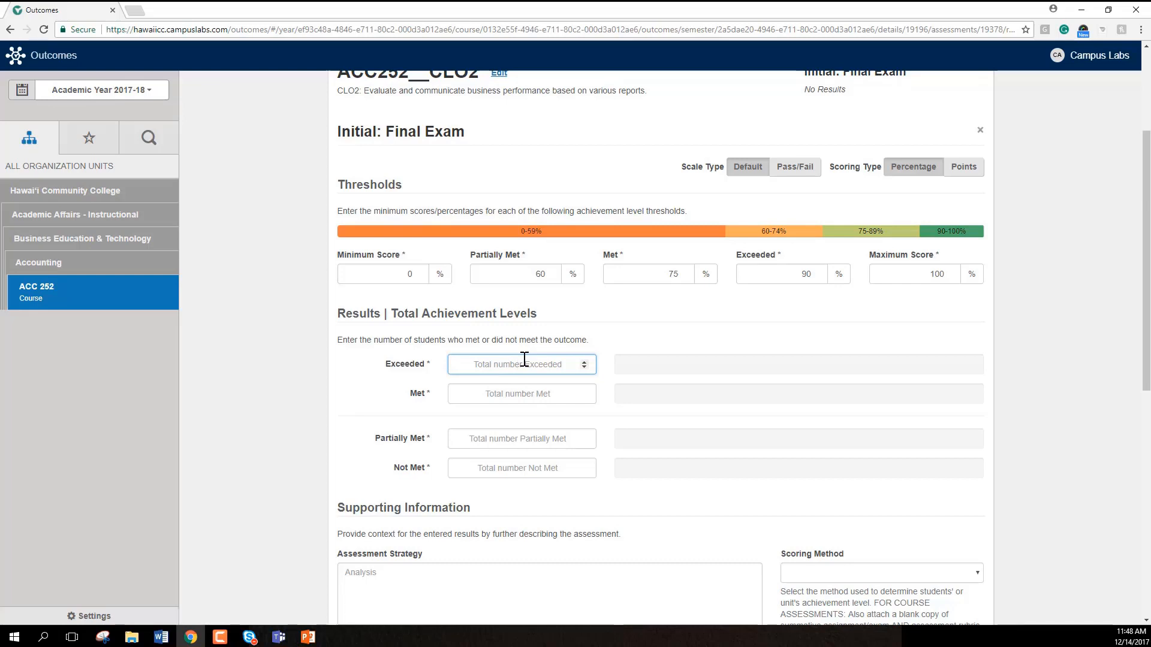
pyautogui.write('5')
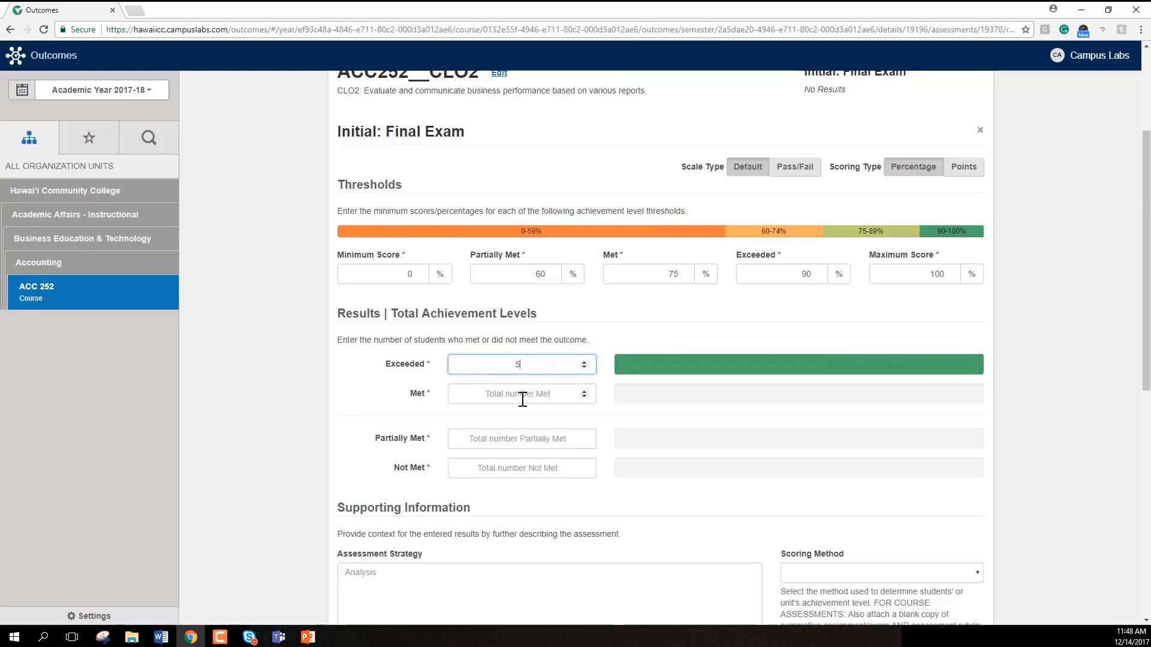
pyautogui.click(522, 396)
pyautogui.write('14')
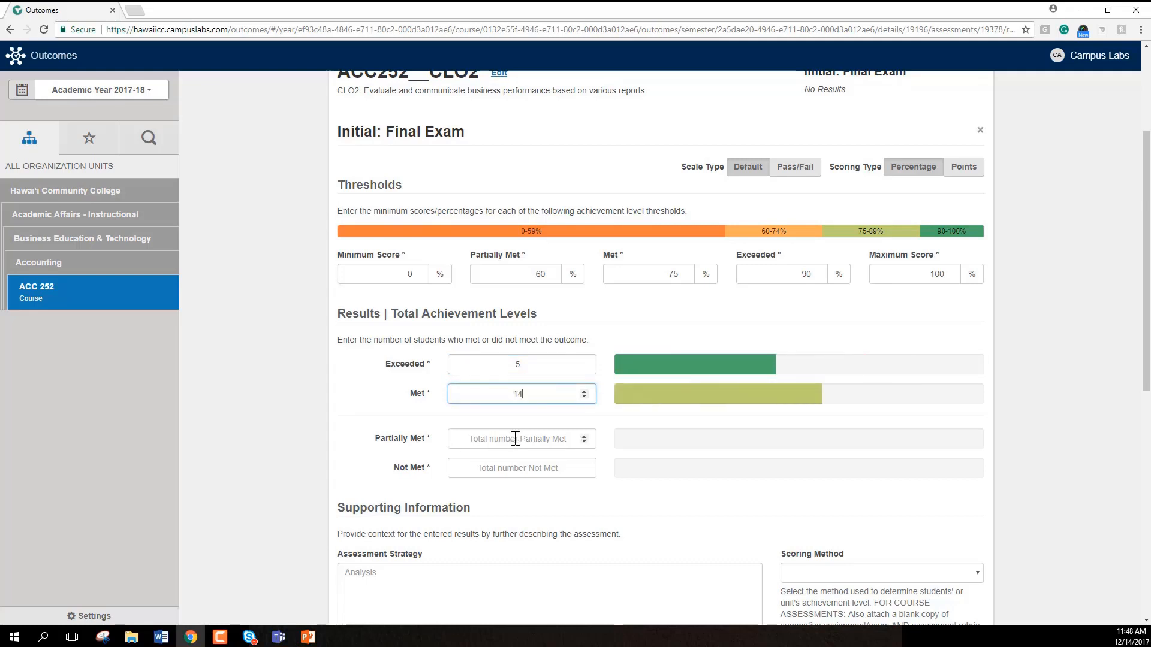
pyautogui.click(515, 439)
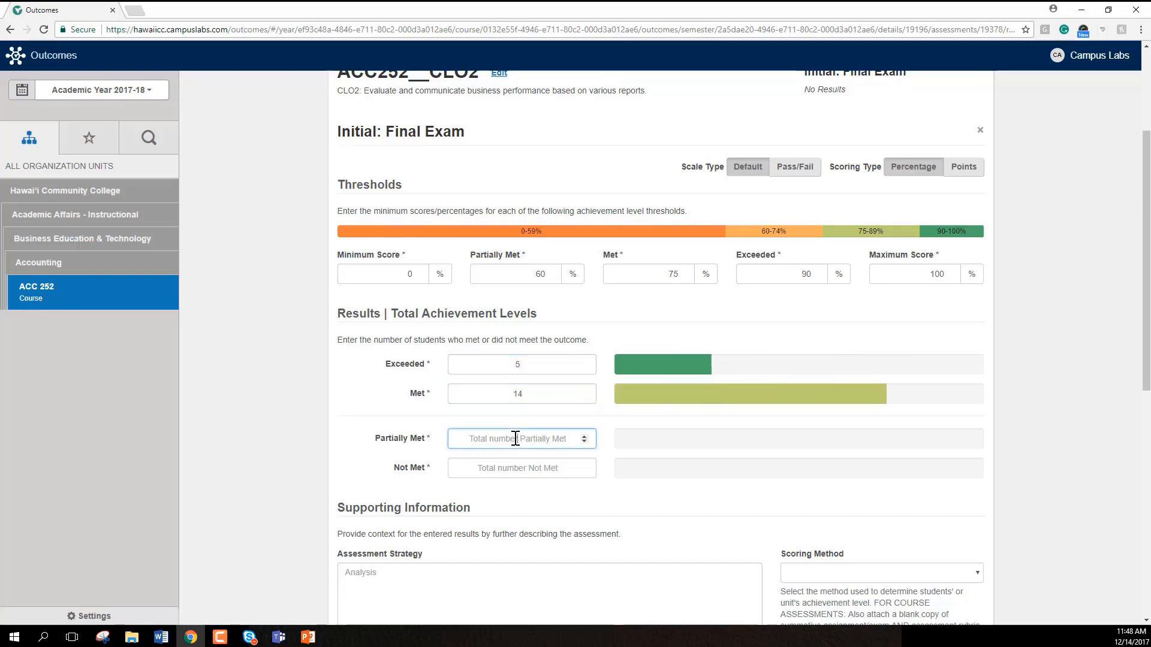
pyautogui.write('2')
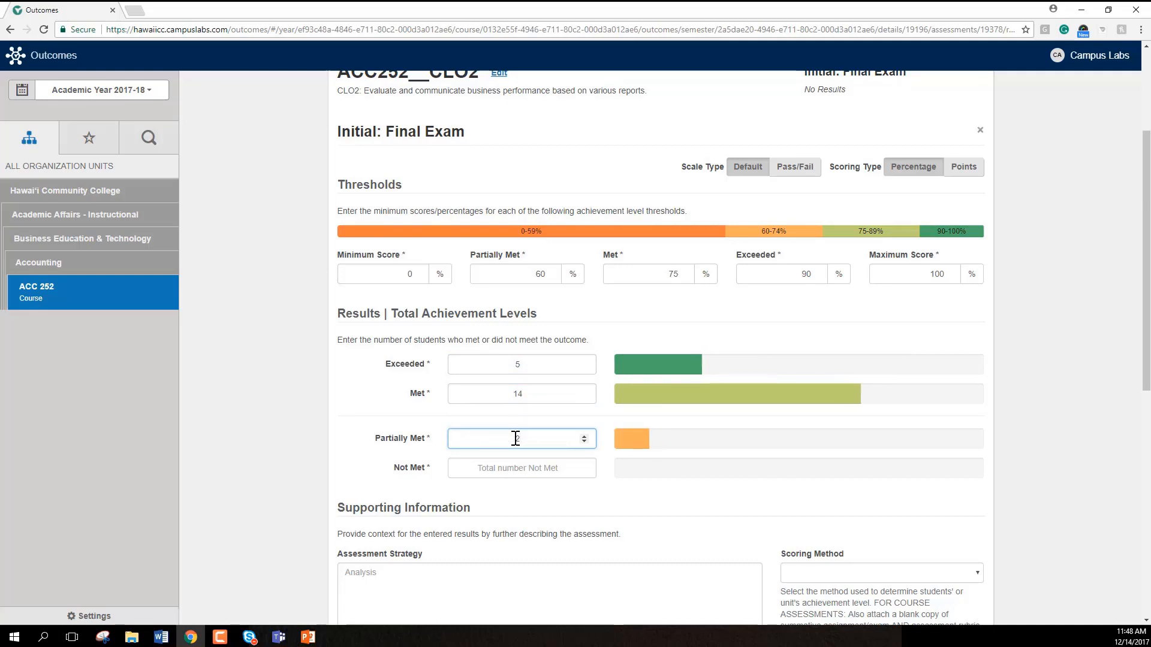
pyautogui.click(537, 468)
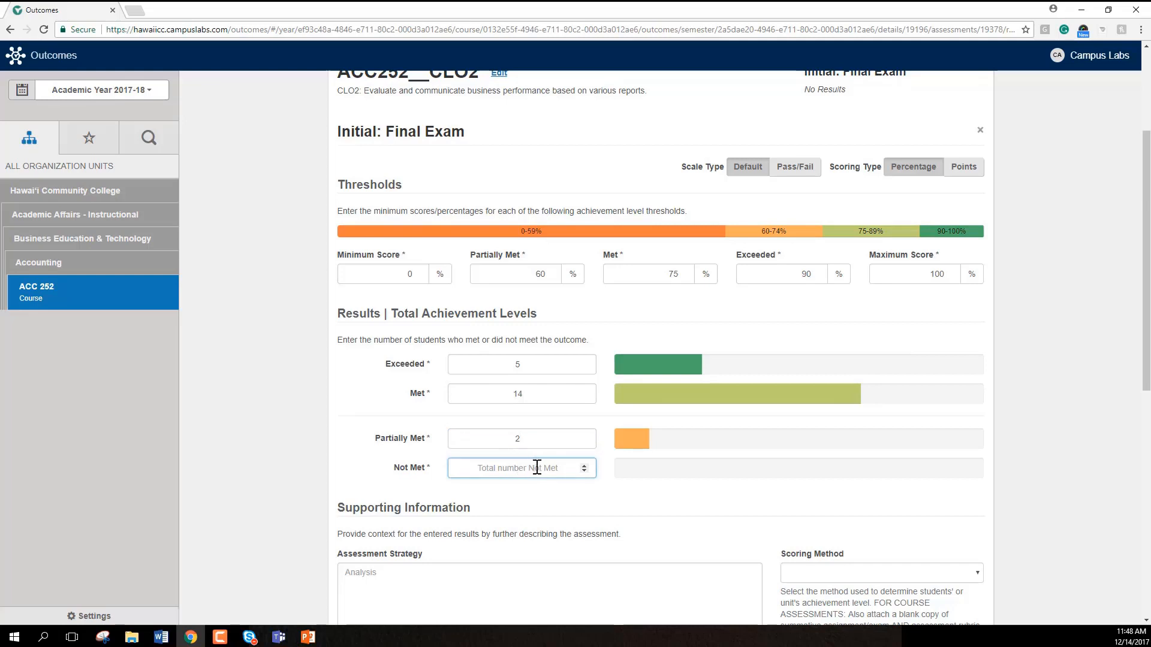
pyautogui.write('5')
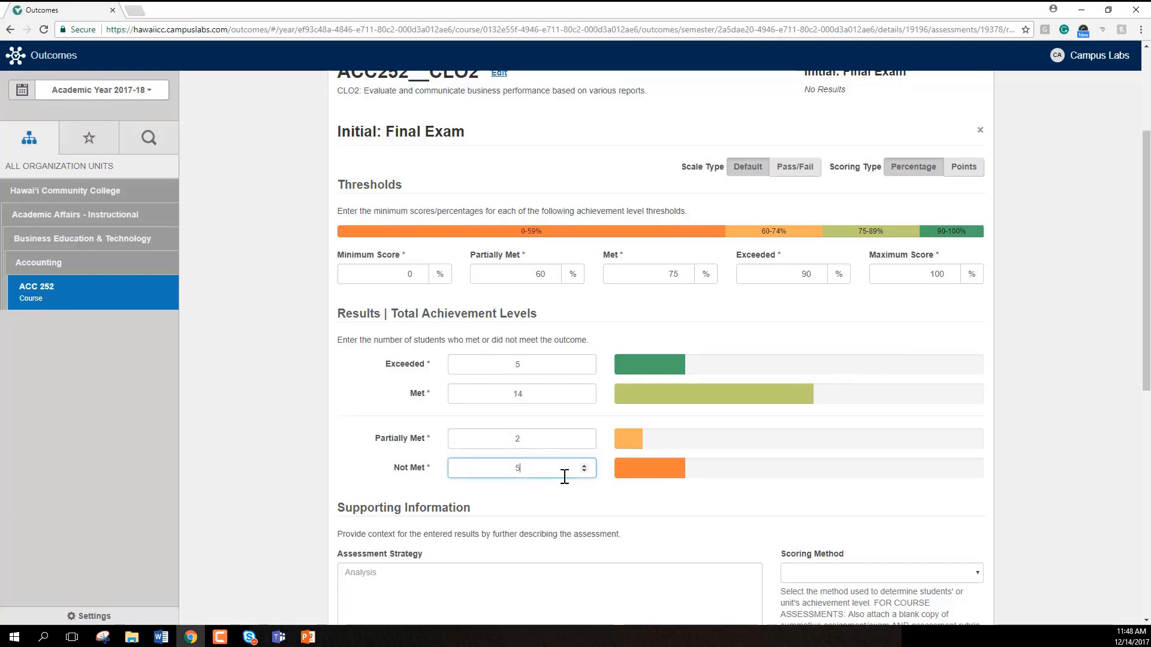
# Set the scoring method to Rubric and submit the assessment results, leaving the narrative and action plan fields blank.
pyautogui.scroll(-3, 785, 501)
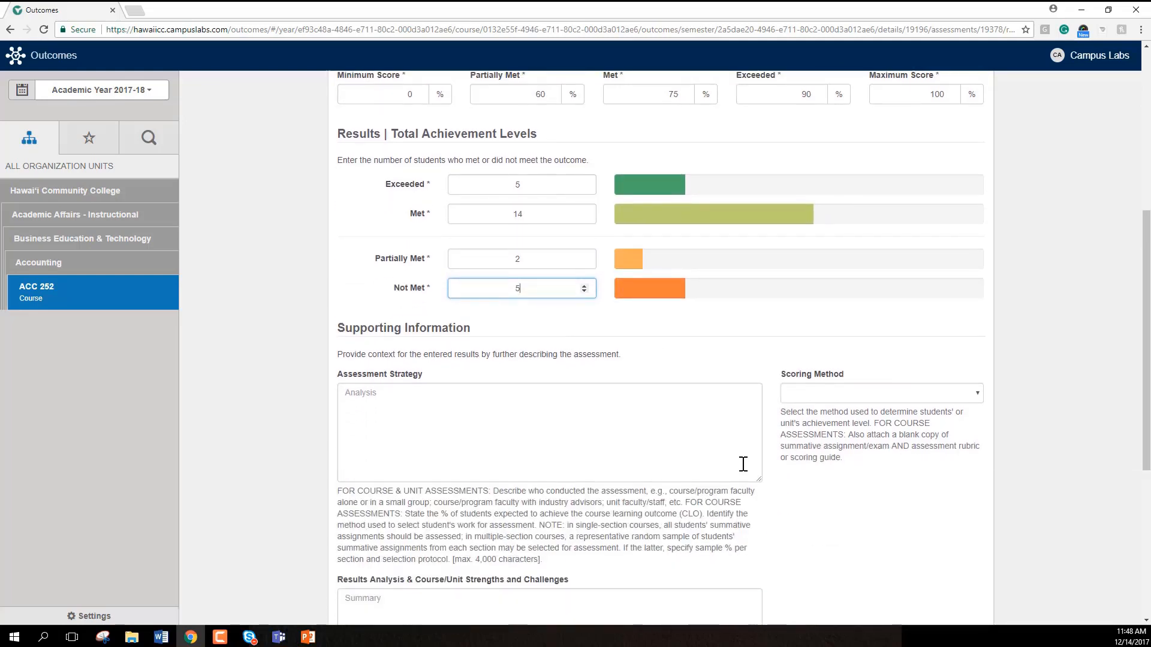
pyautogui.scroll(-1, 642, 428)
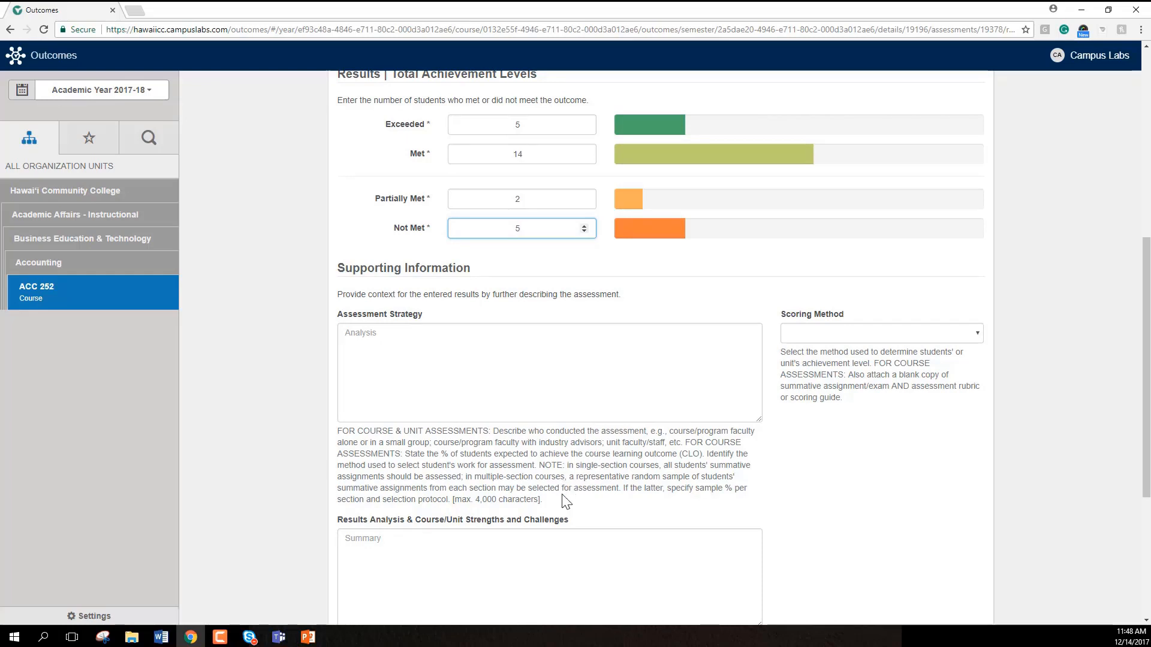
pyautogui.click(808, 336)
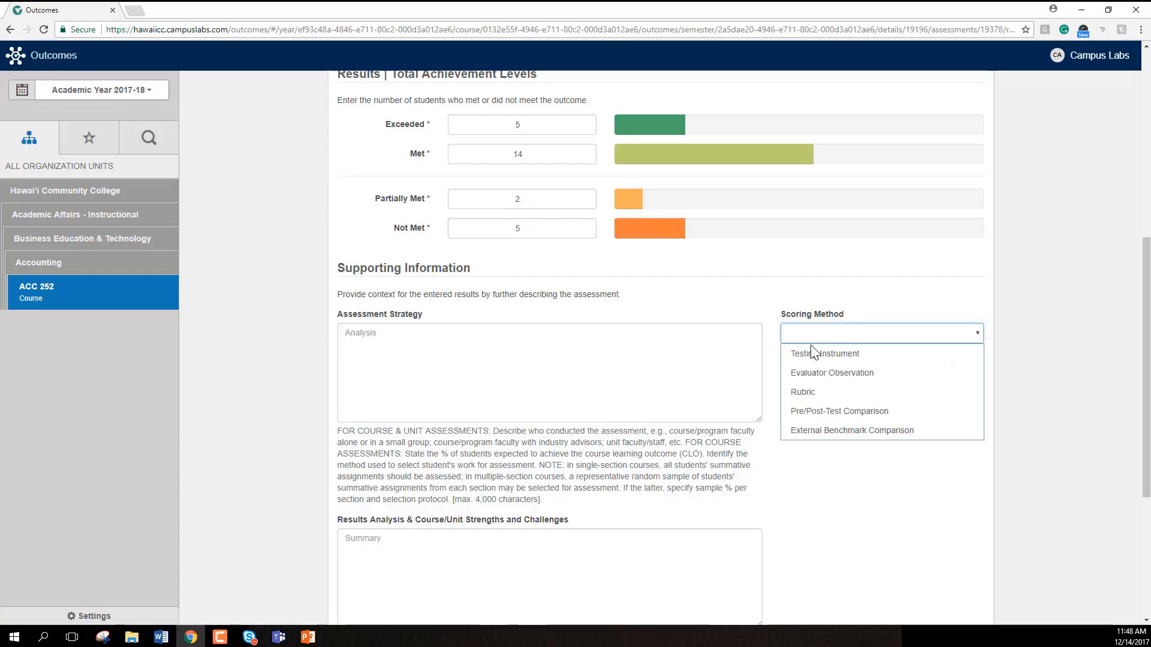
pyautogui.click(810, 391)
pyautogui.scroll(-1, 811, 390)
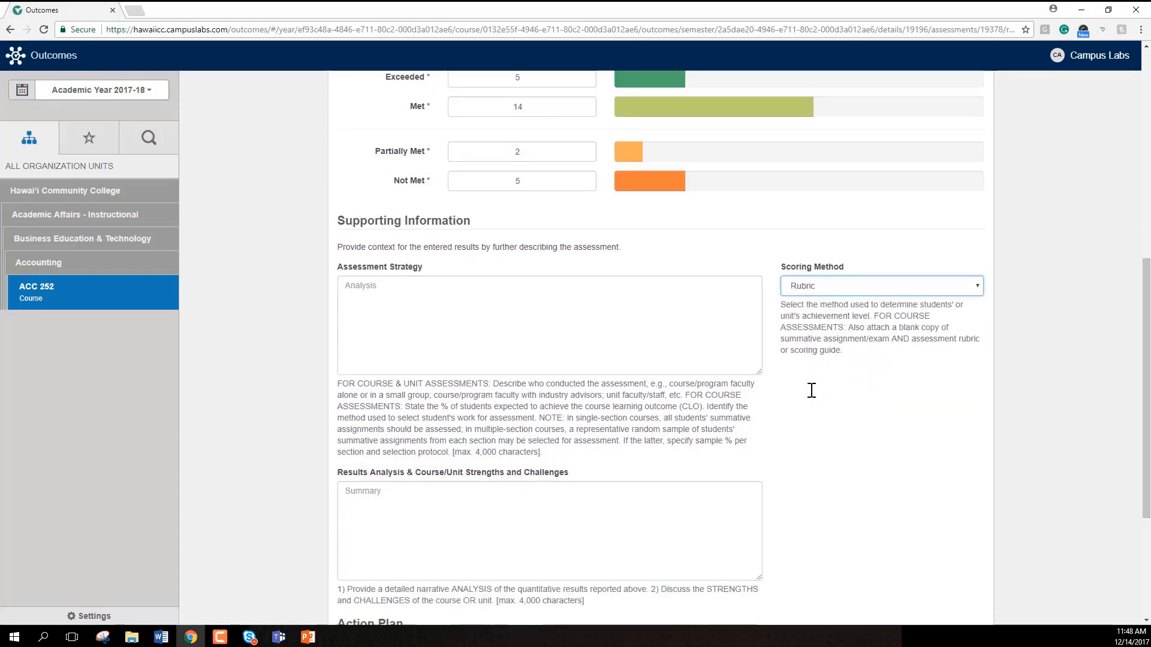
pyautogui.scroll(-3, 779, 384)
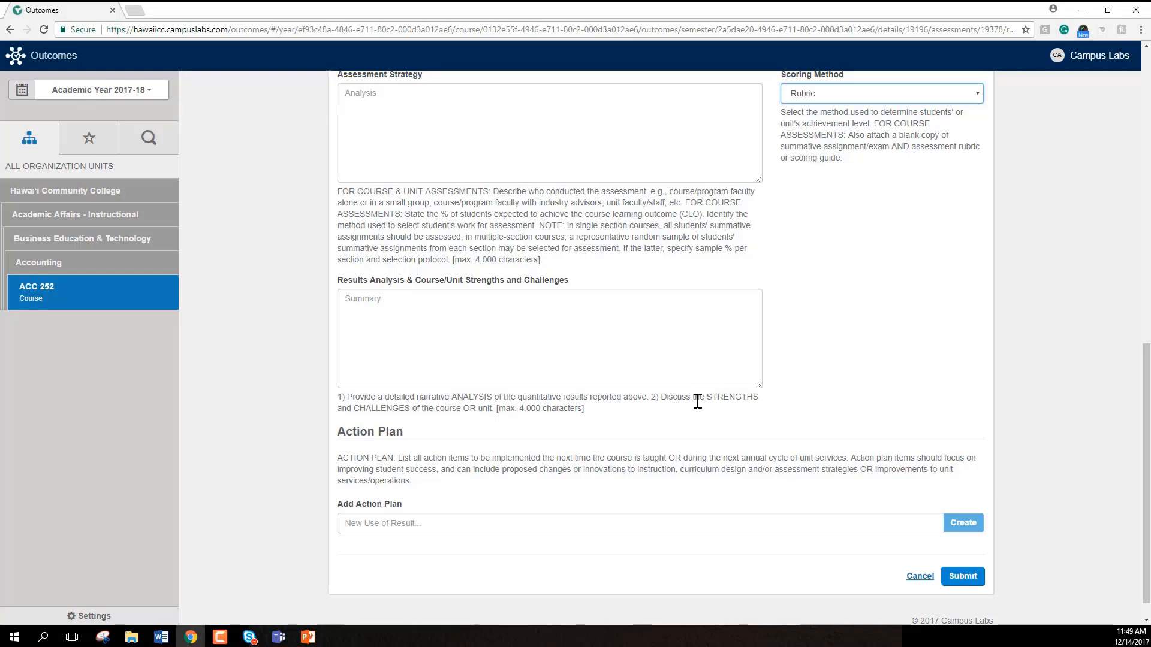
pyautogui.scroll(-1, 584, 459)
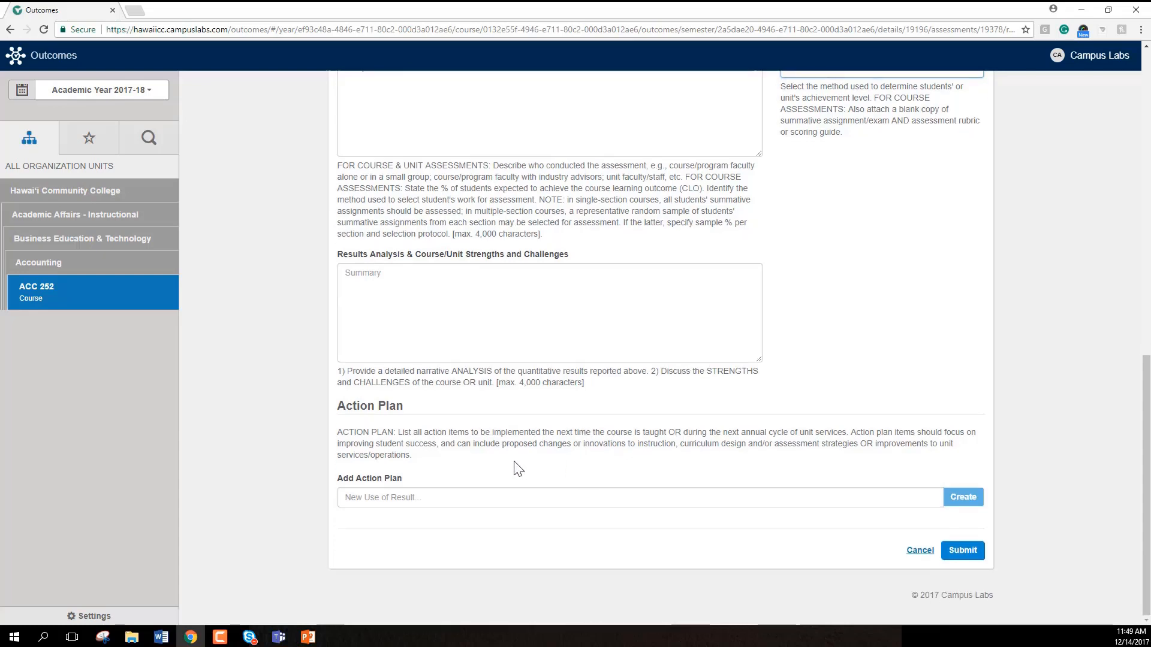
pyautogui.click(512, 497)
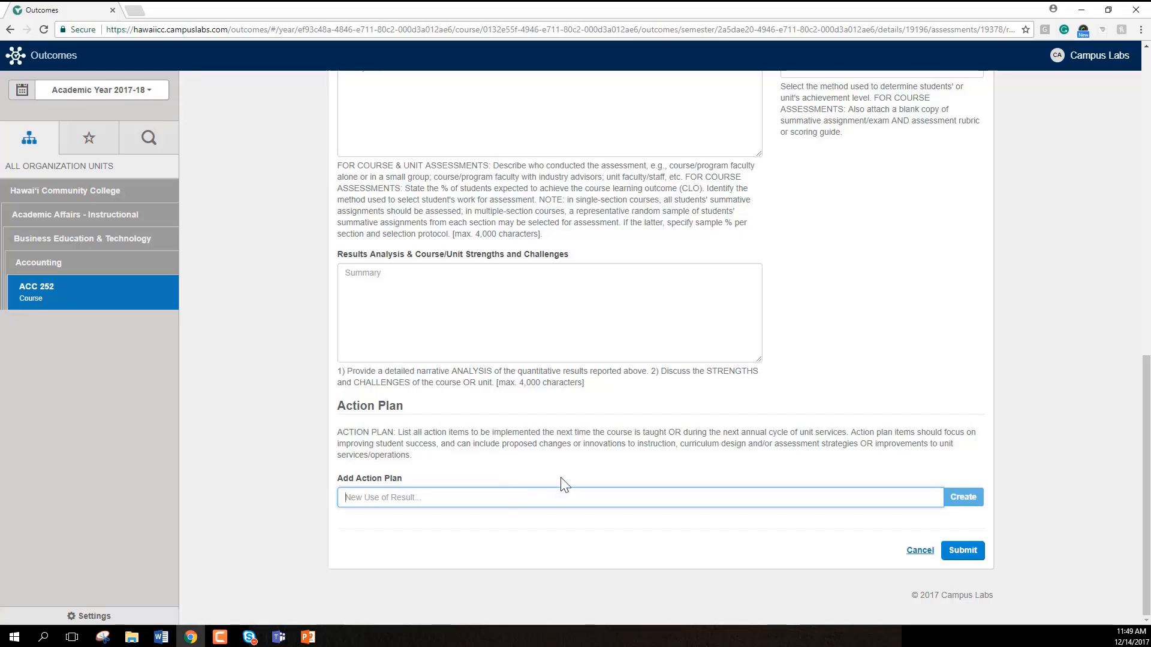
pyautogui.click(963, 562)
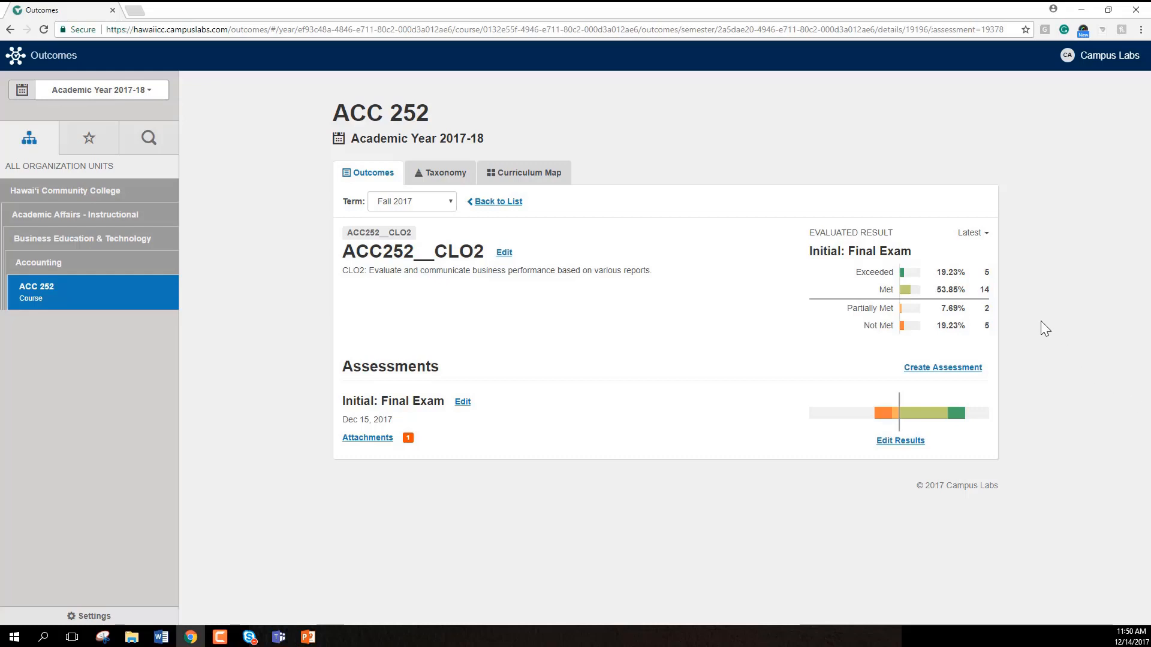
# Check the Initial: Final Exam evaluated result, and return to the Fall 2017 outcomes list to examine the results on related program outcomes.
pyautogui.moveTo(902, 410)
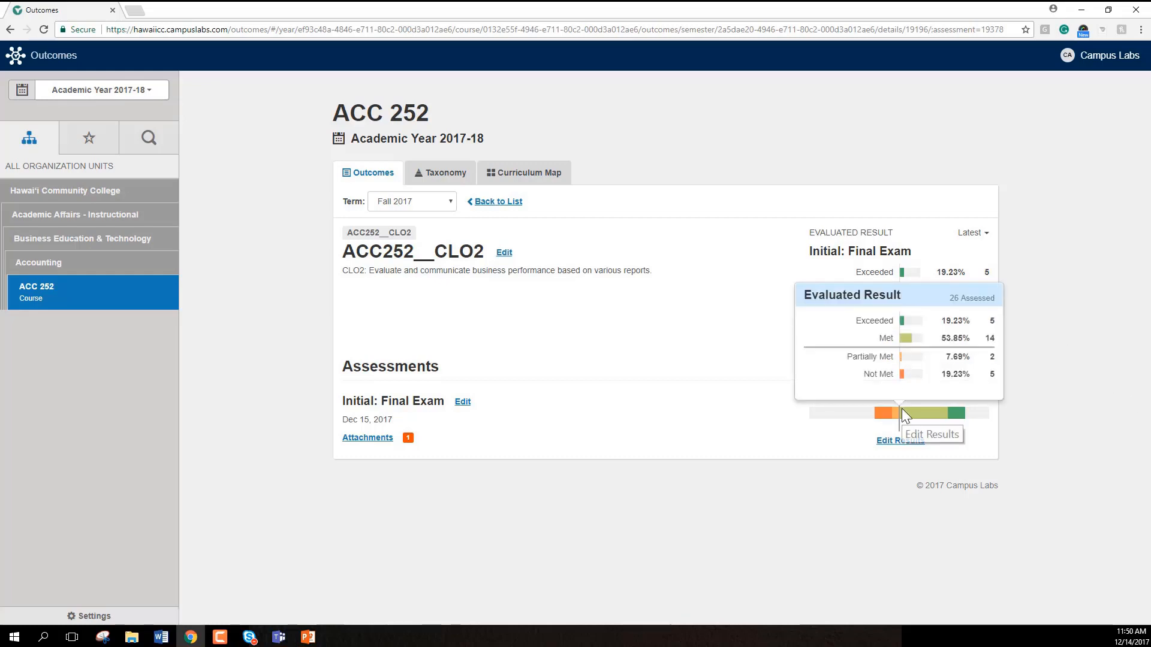
pyautogui.click(500, 203)
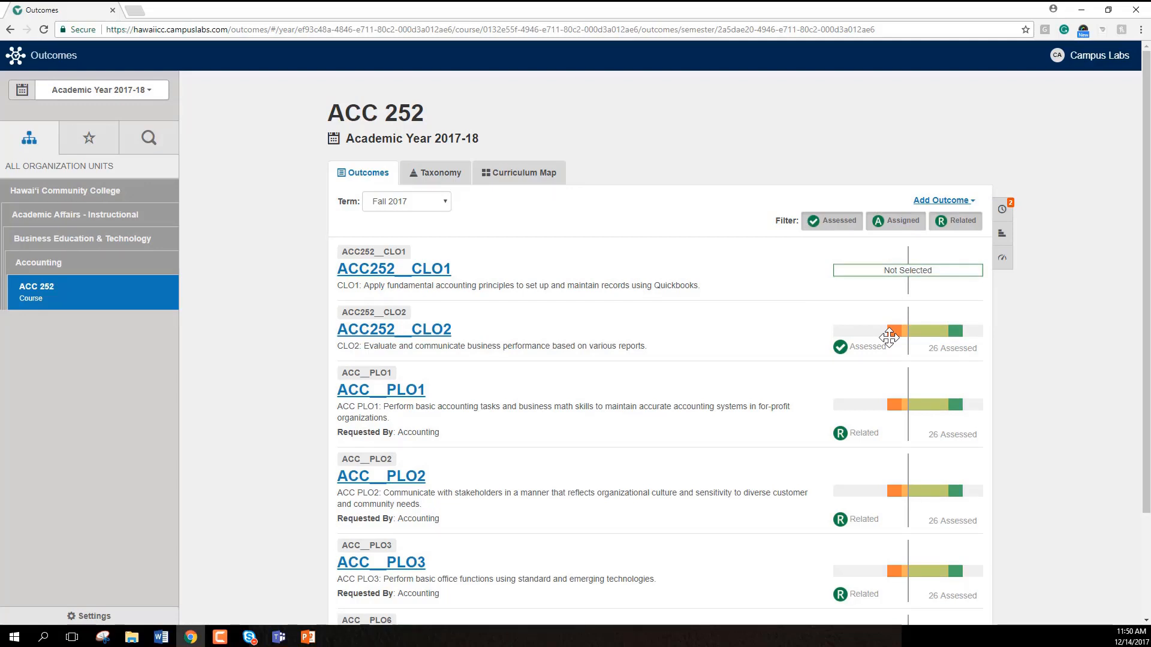
pyautogui.scroll(-1, 889, 338)
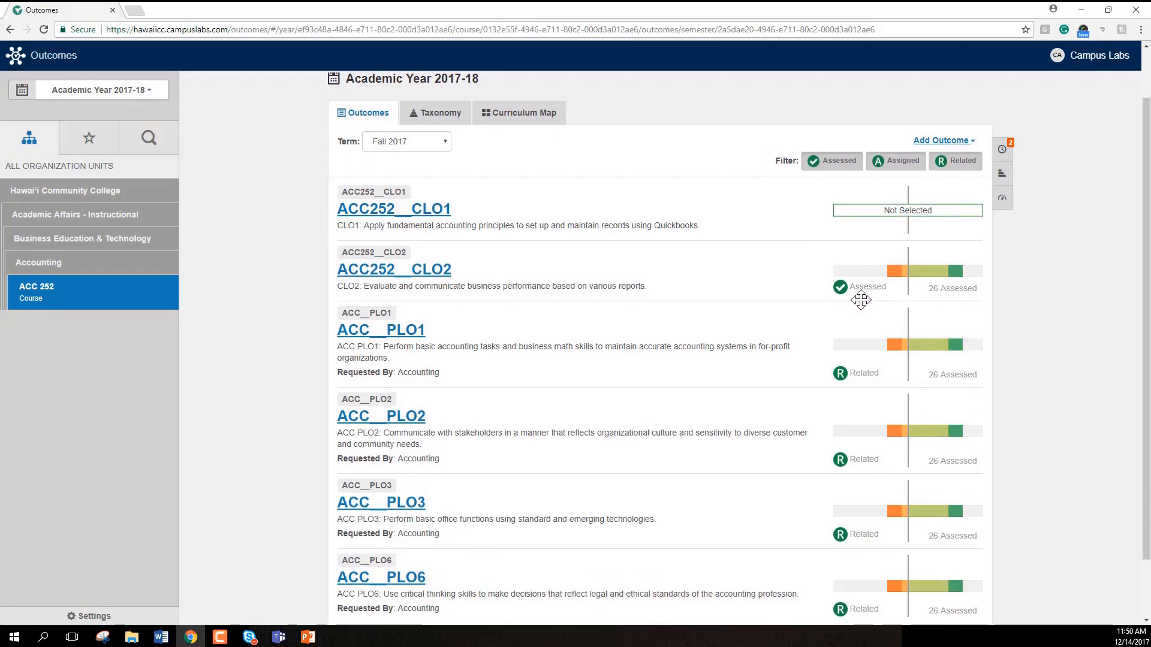
pyautogui.scroll(-1, 791, 396)
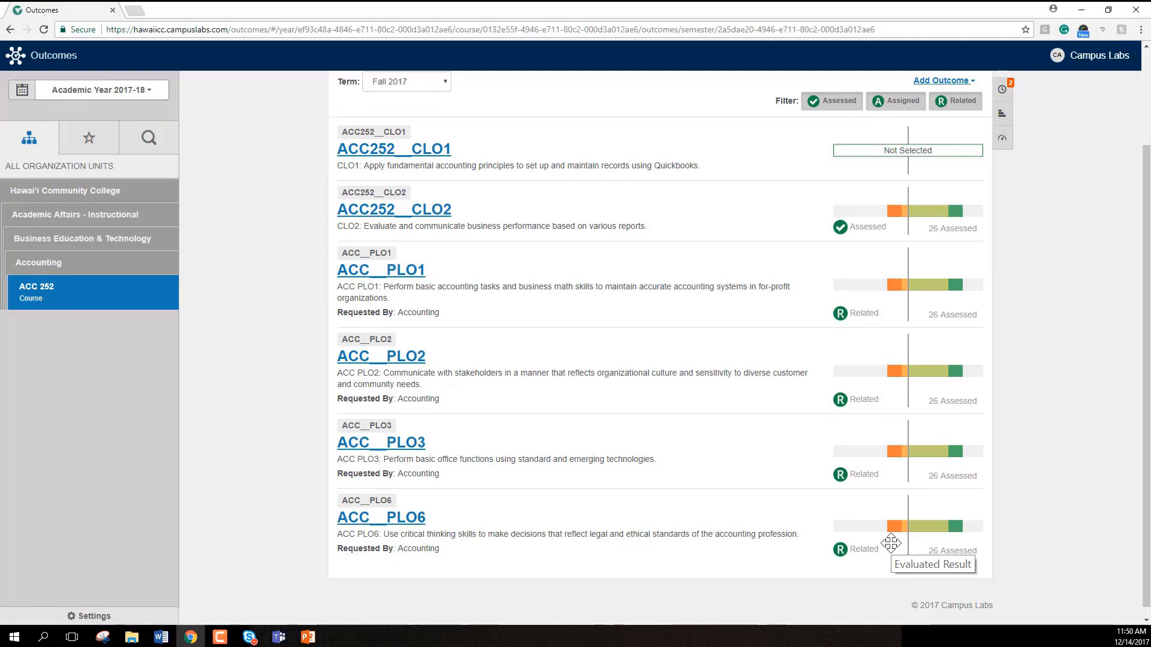
pyautogui.scroll(1, 890, 543)
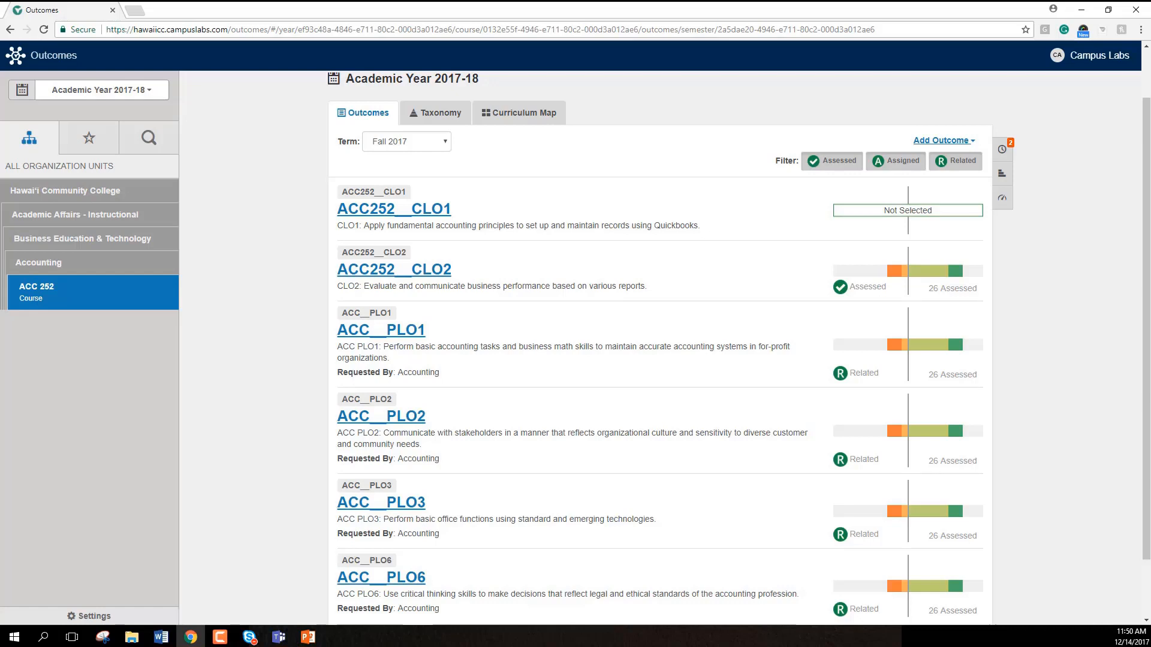
pyautogui.press('F10')
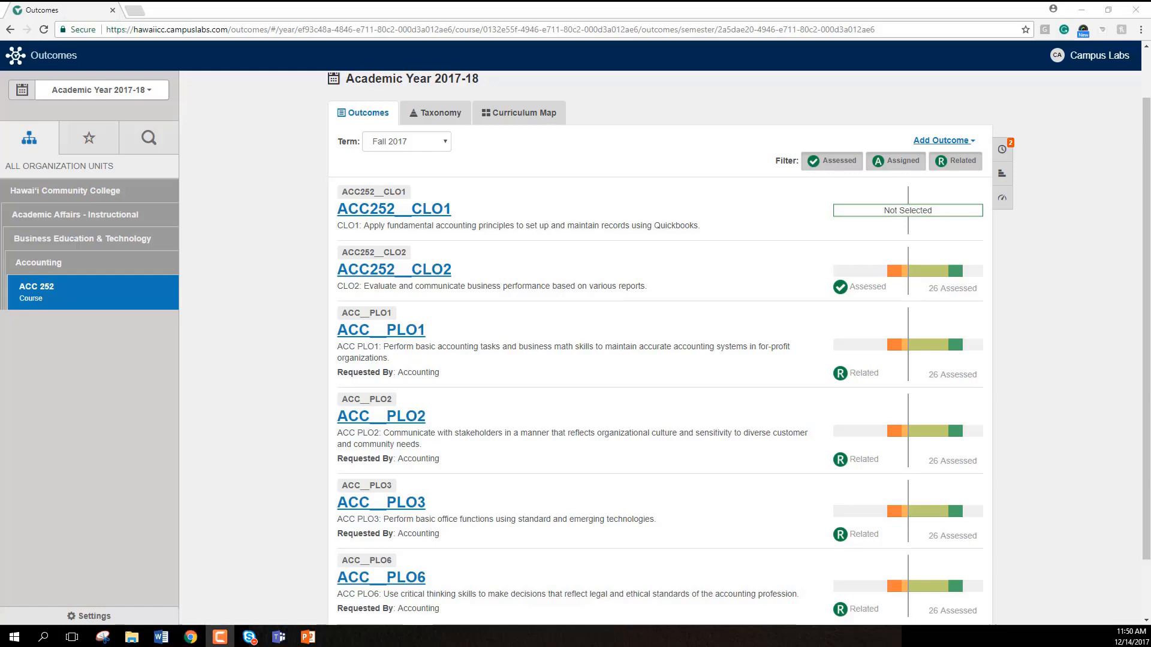